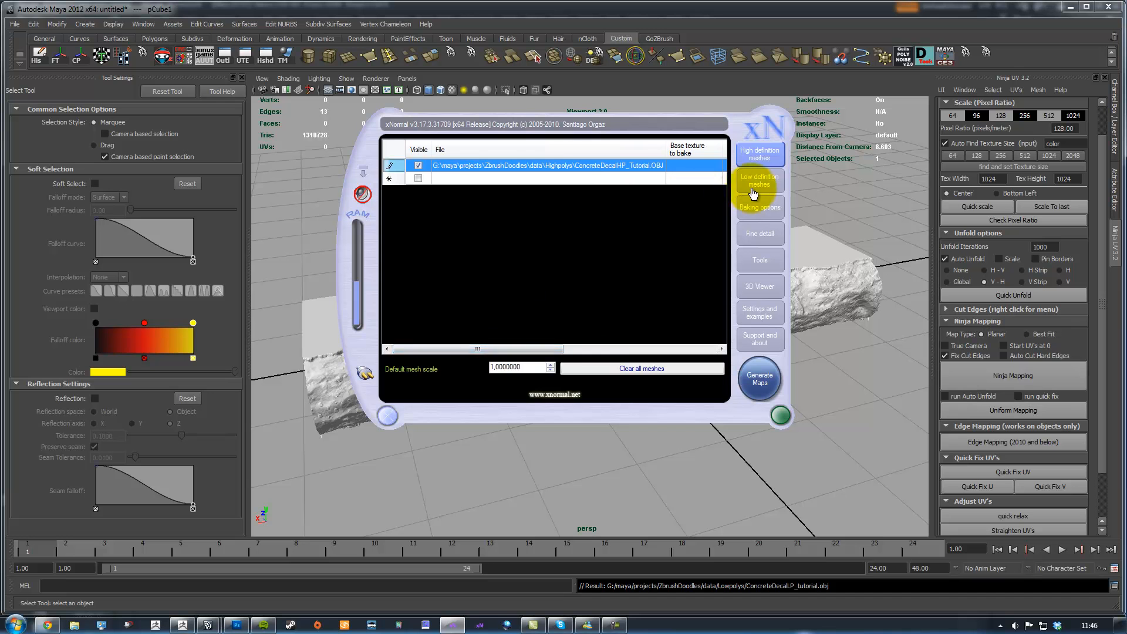
Step: Add ConcreteDecalLP_tutorial.obj from the project's data/Lowpolys folder as the low definition mesh
right_click(530, 174)
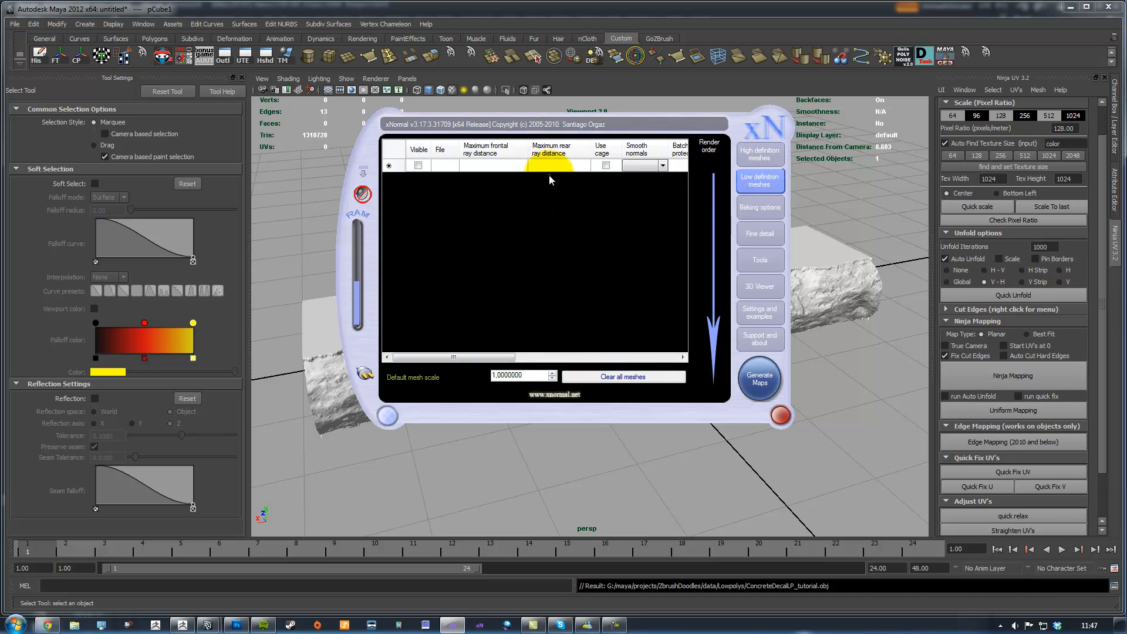
left_click(548, 175)
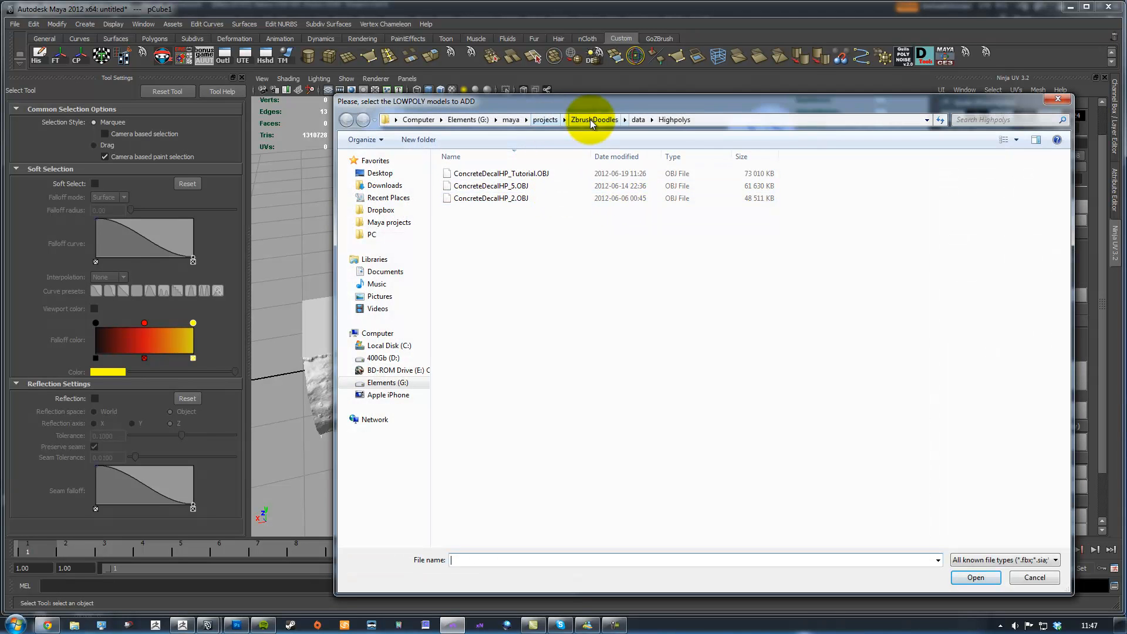
left_click(637, 120)
double_click(536, 189)
left_click(536, 198)
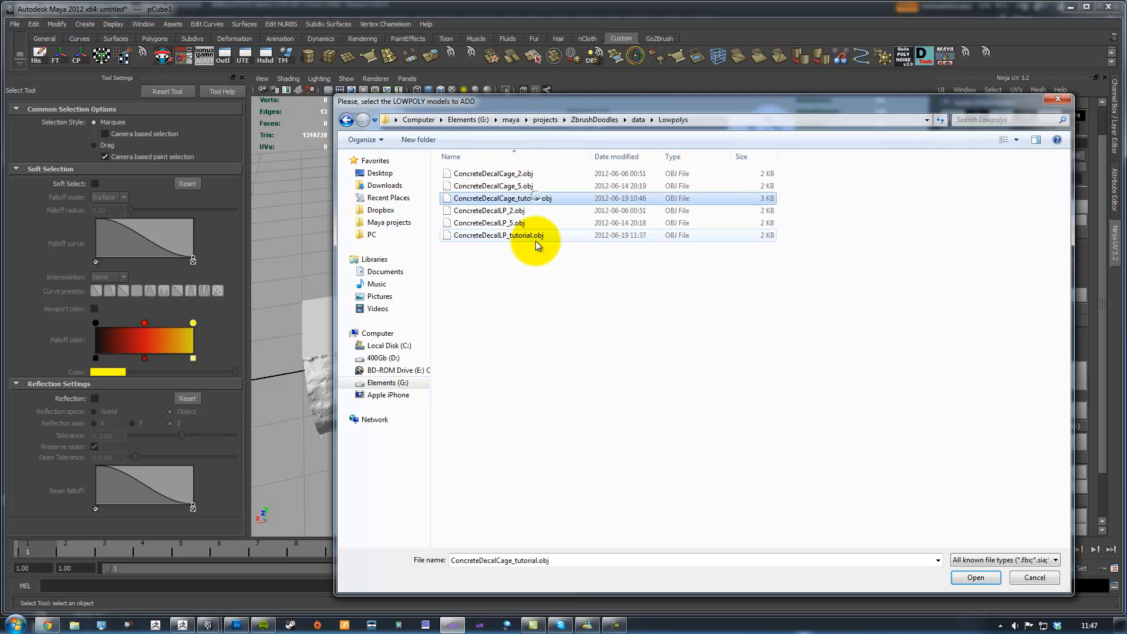
double_click(535, 235)
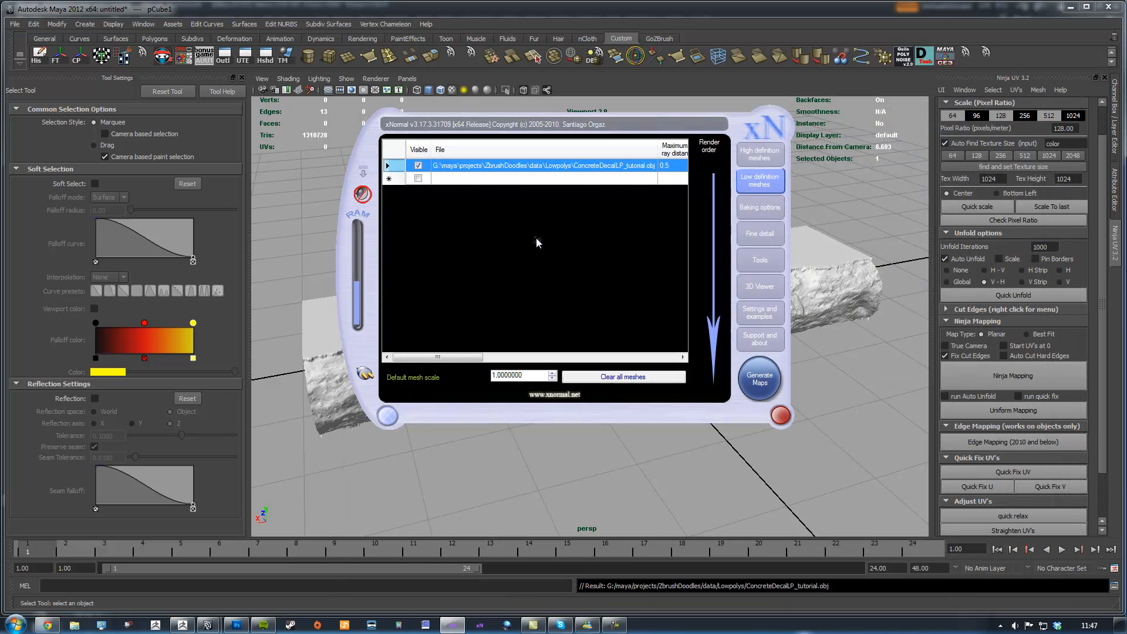
left_click_drag(467, 356, 455, 330)
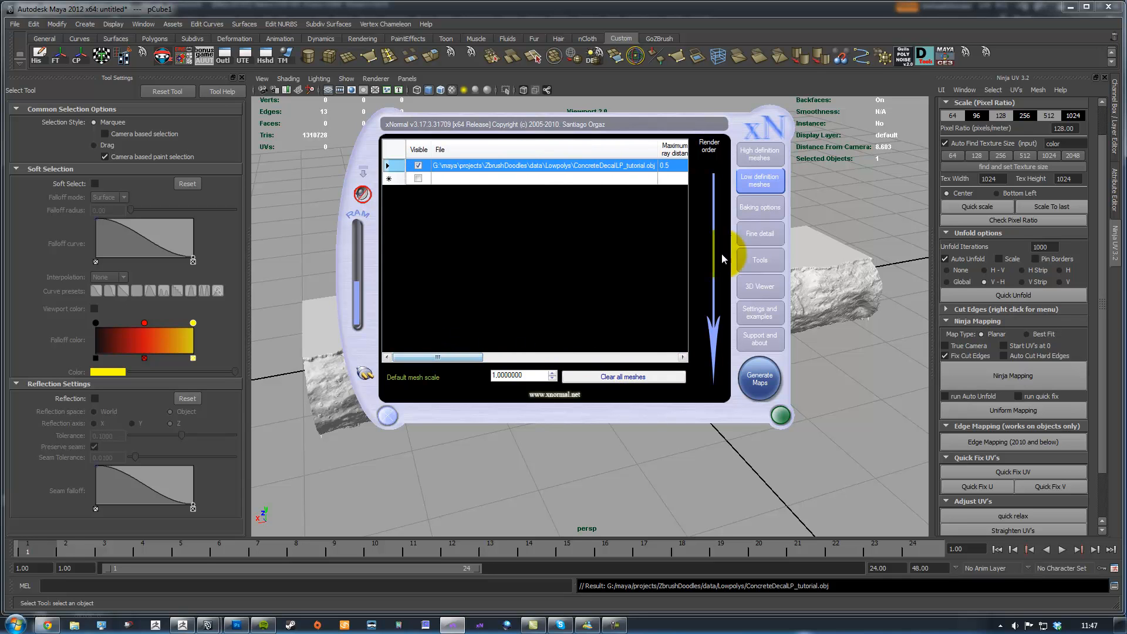
Step: Show the baking options, switch to Maya and examine where the low-poly strip meets the high-poly concrete edge from several angles
left_click(747, 204)
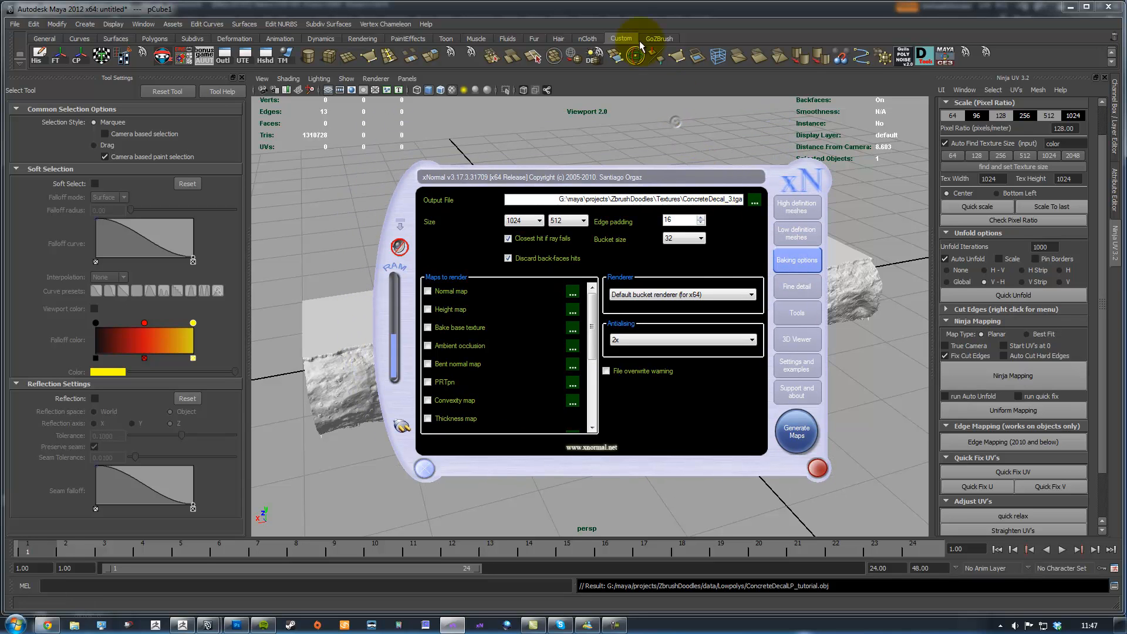
left_click(621, 9)
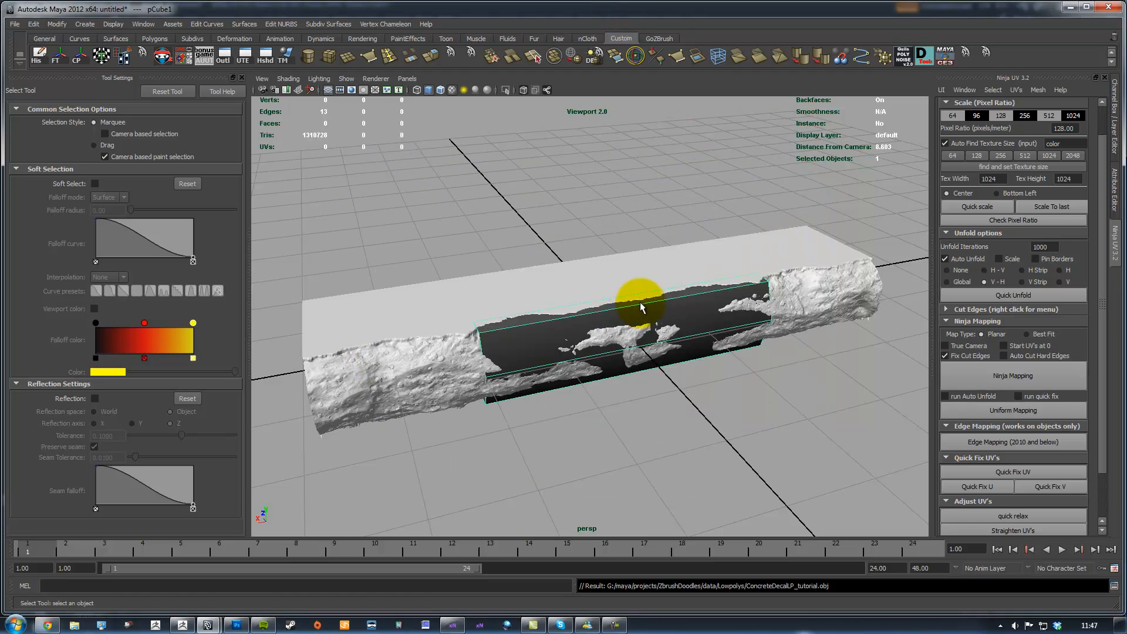
left_click_drag(696, 324, 665, 312, "alt")
right_click_drag(665, 313, 692, 315, "alt")
left_click_drag(692, 315, 716, 284, "alt")
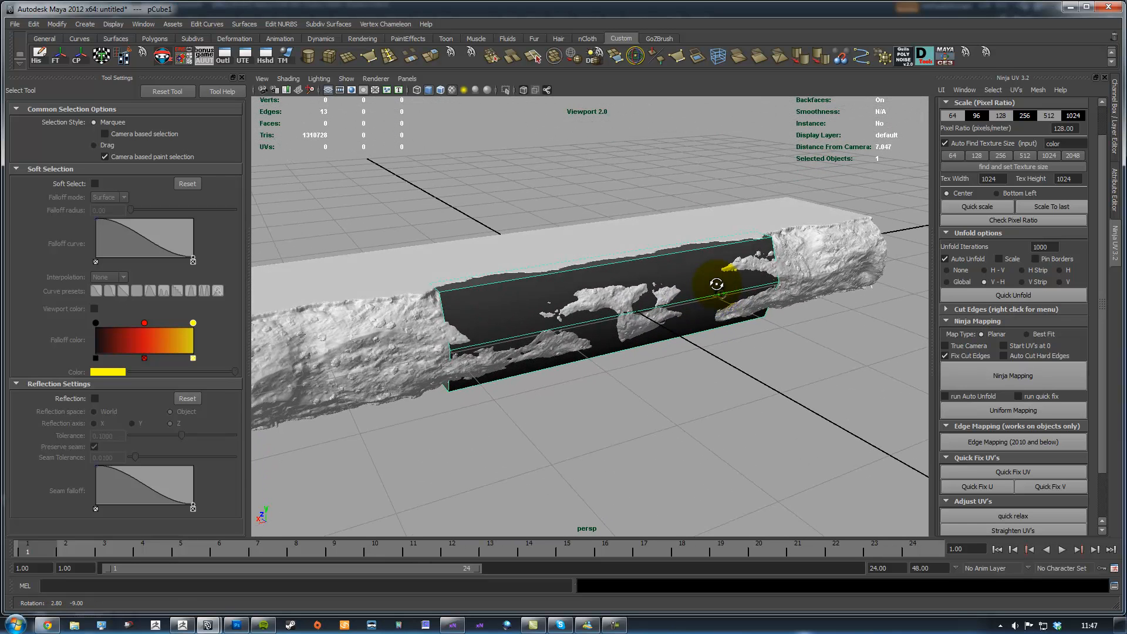
right_click_drag(686, 283, 729, 297, "alt")
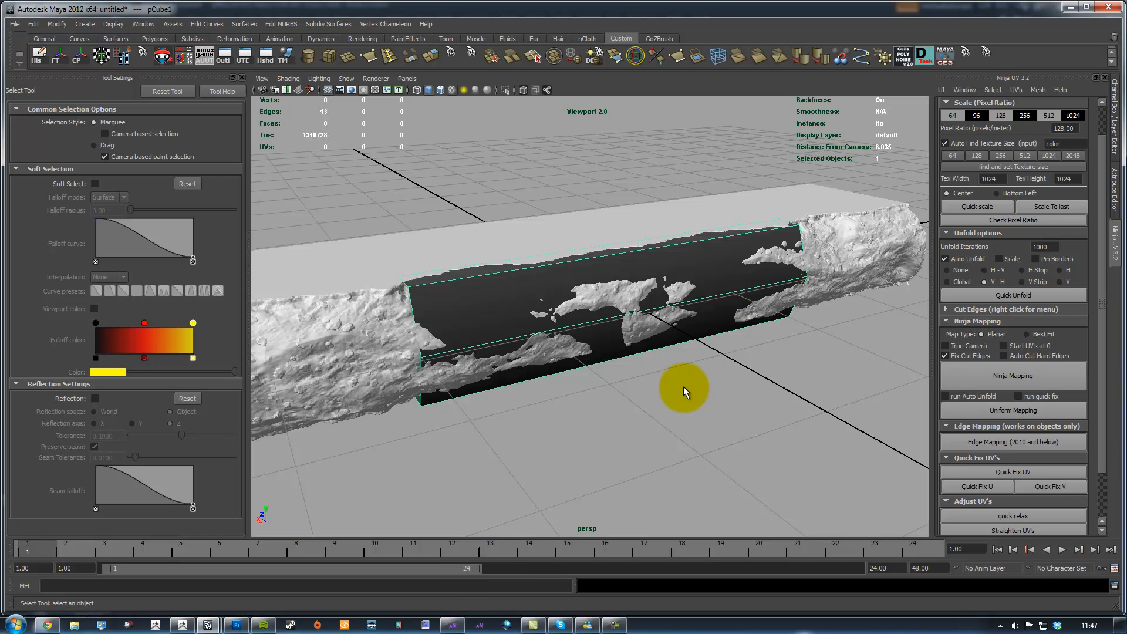
left_click_drag(674, 352, 679, 354, "alt")
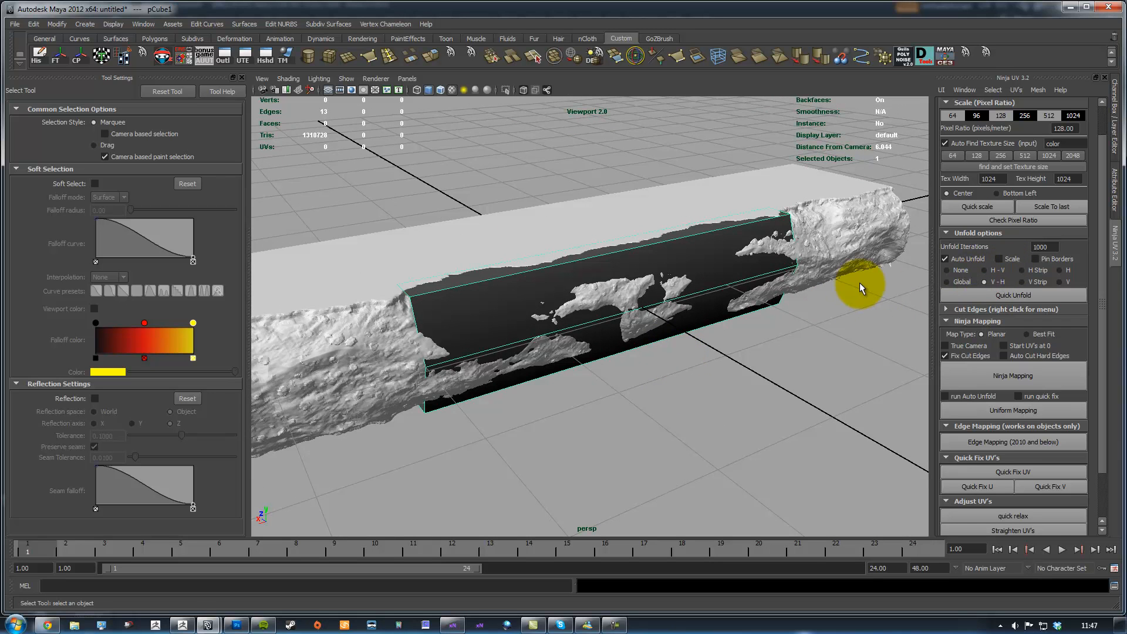
middle_click_drag(829, 290, 801, 289, "alt")
left_click_drag(800, 289, 813, 285, "alt")
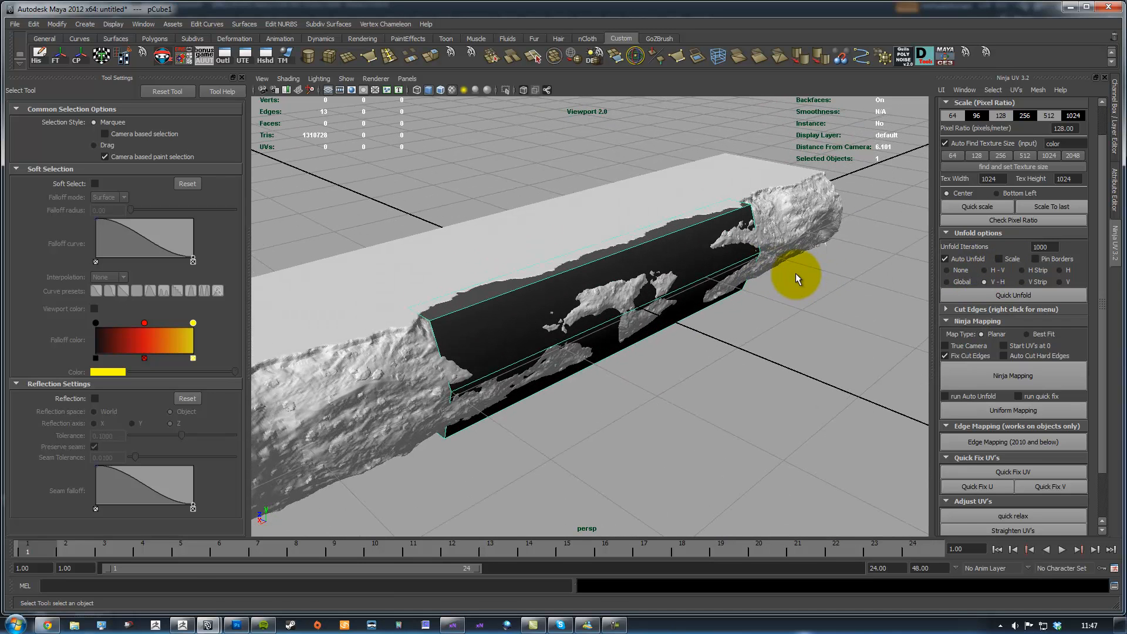
middle_click_drag(790, 276, 779, 280, "alt")
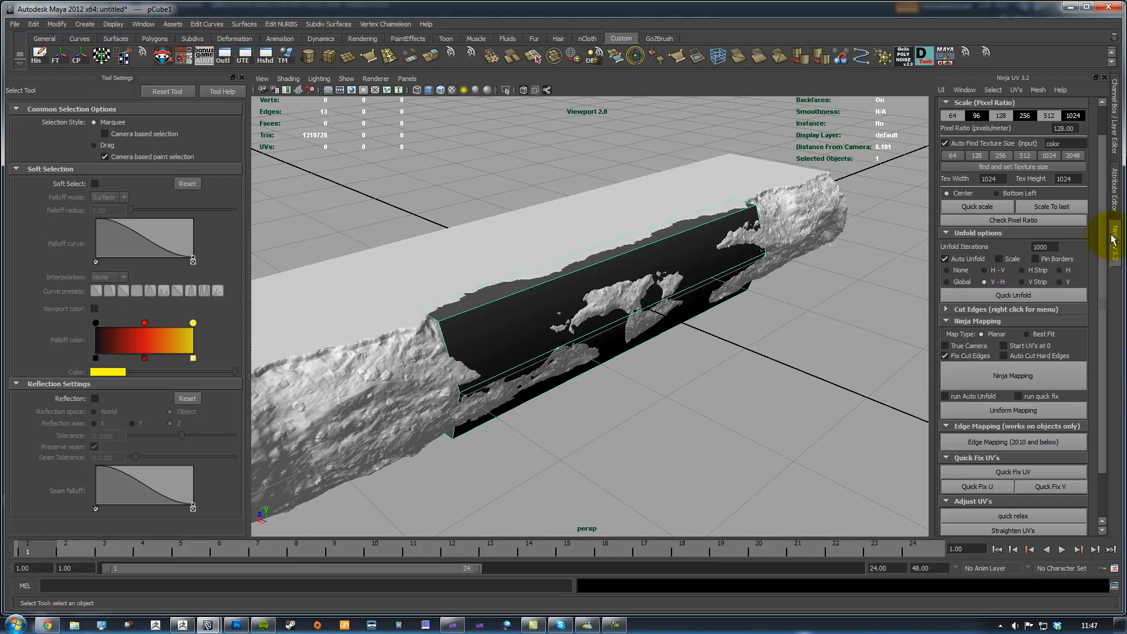
Step: Duplicate the low-poly strip, assign the duplicate to a new display layer and hide that layer
left_click(1114, 189)
left_click(1113, 156)
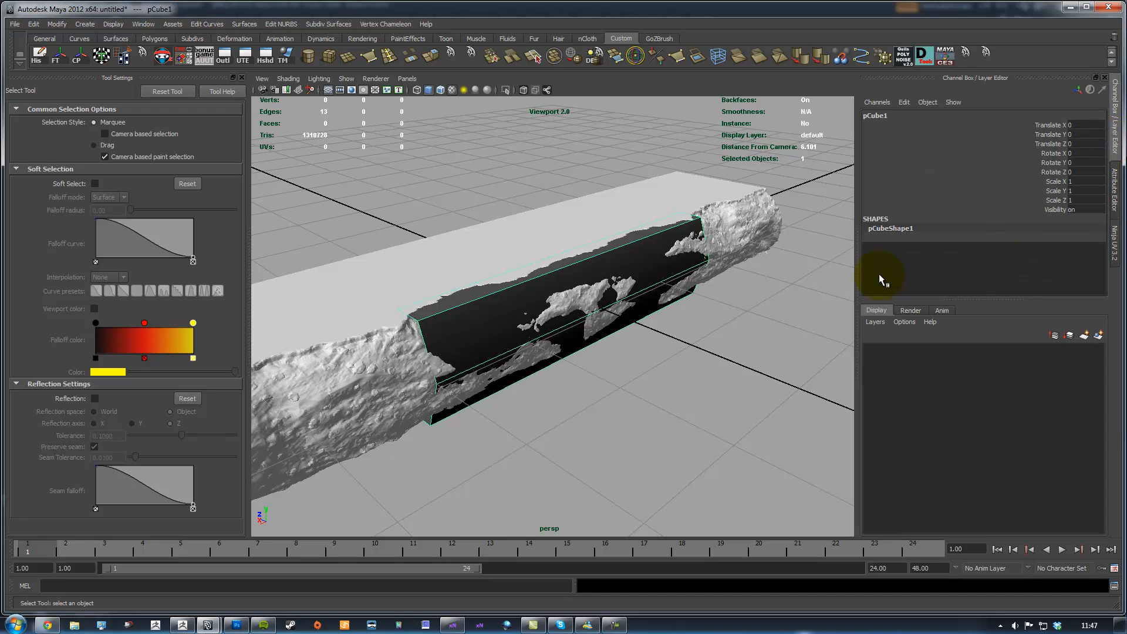
mouse_move(882, 258)
left_mouse_down()
mouse_move(905, 258)
mouse_move(892, 260)
left_mouse_up()
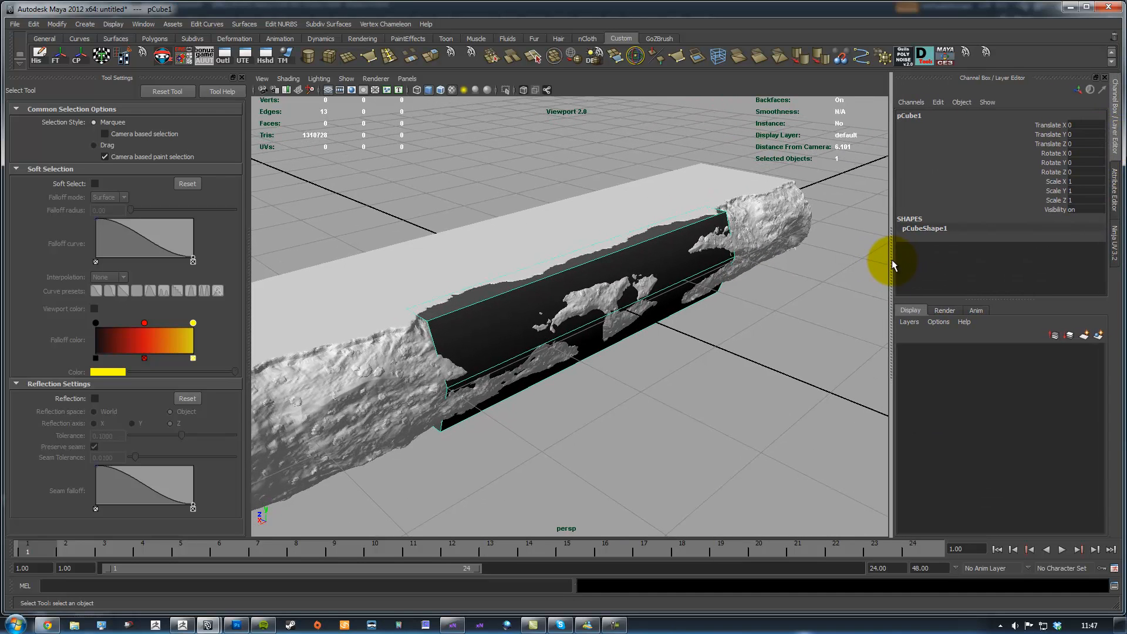
middle_click_drag(805, 266, 787, 265, "alt")
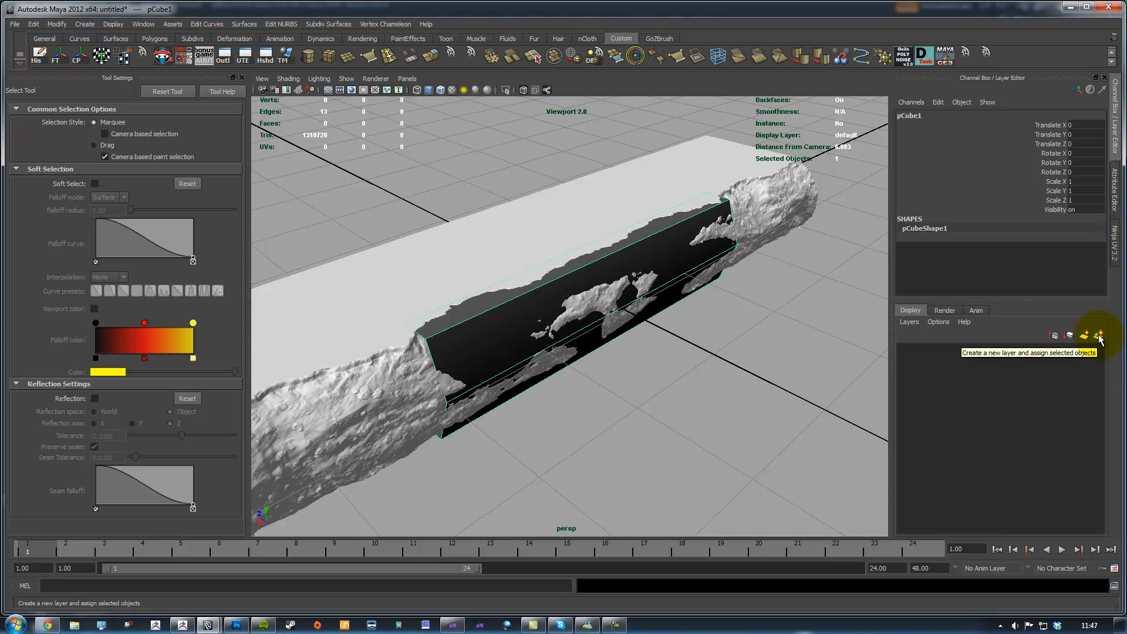
key("ctrl+d")
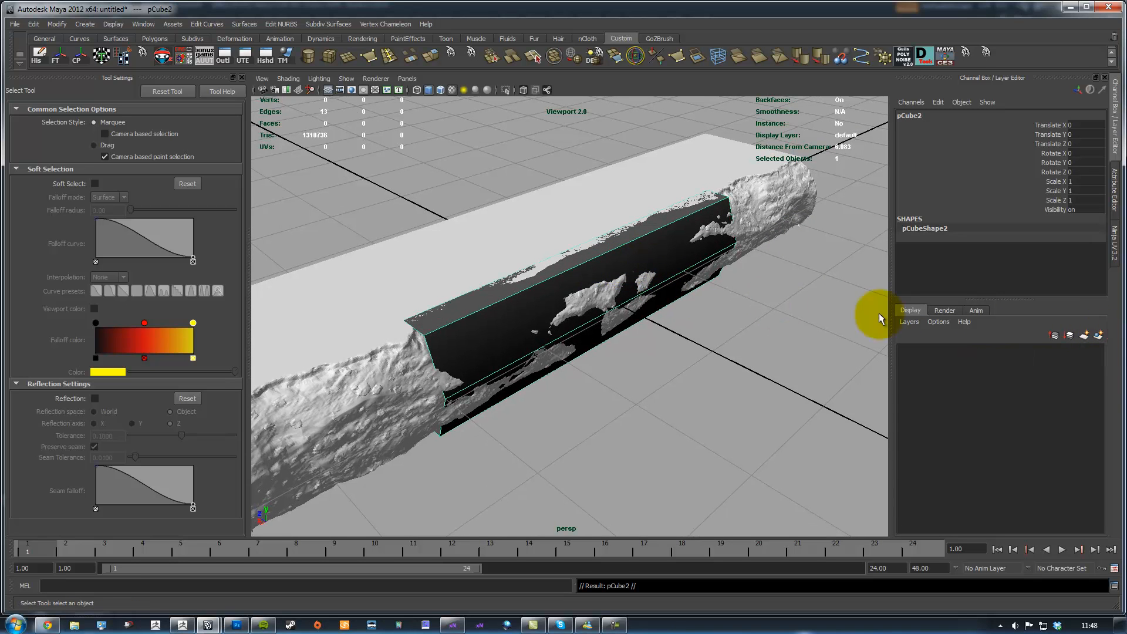
left_click(1098, 336)
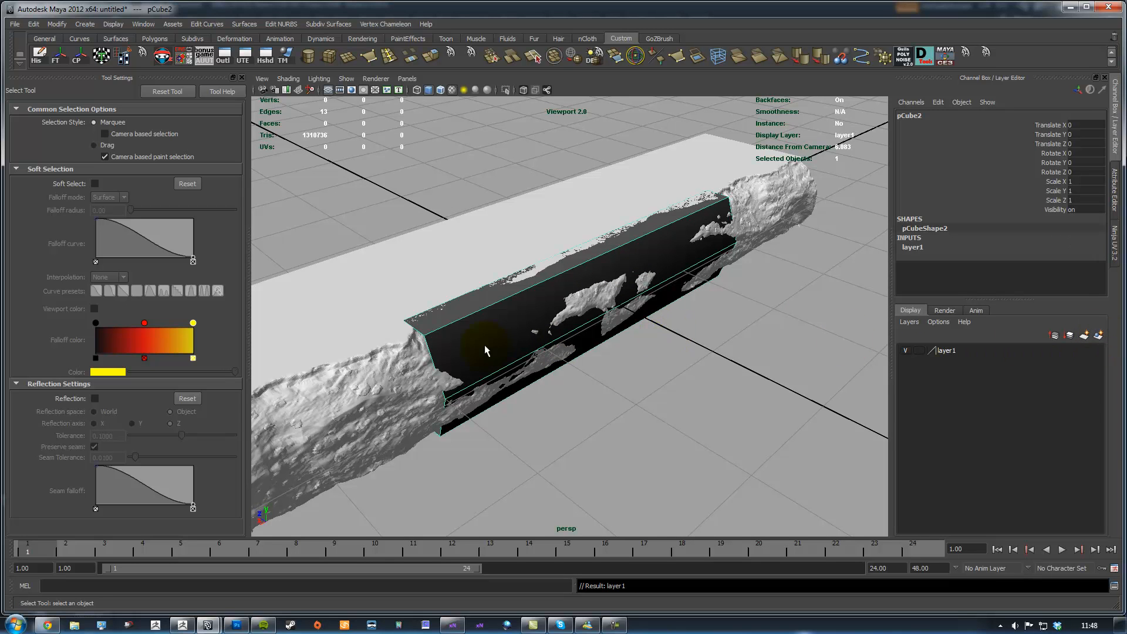
left_click(904, 350)
Step: Assign the original low-poly strip to a second display layer, hide it and show the duplicate's layer1 again
left_click(667, 229)
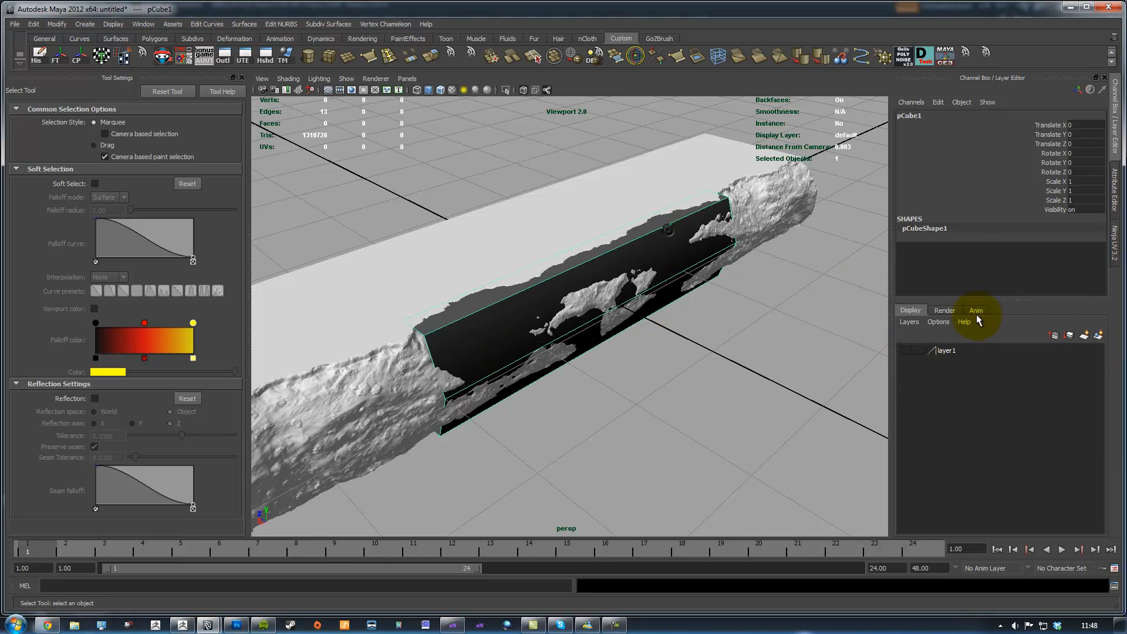
left_click(1099, 336)
left_click(903, 350)
left_click(904, 362)
Step: Push the duplicate strip's vertices outward by about 0.048 in local Z with the vertex move operation
left_click(706, 293)
mouse_move(708, 294)
left_mouse_down("alt")
mouse_move(714, 285)
mouse_move(696, 276)
mouse_move(706, 279)
left_mouse_up("alt")
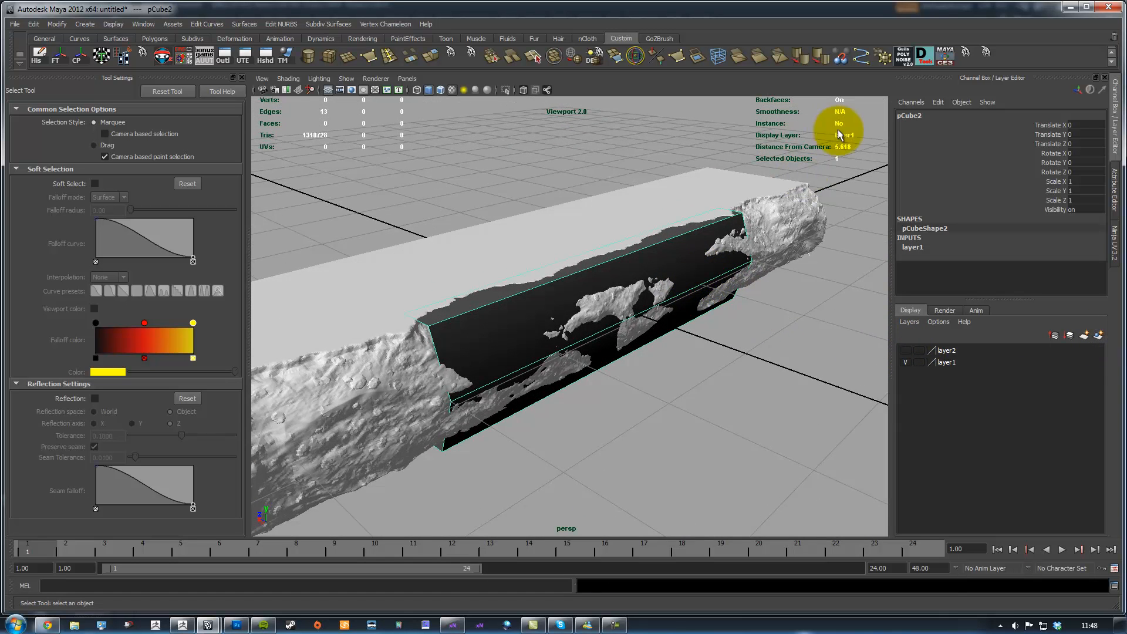
left_click(634, 57)
left_click_drag(657, 232, 720, 373, "alt")
mouse_move(720, 373)
left_mouse_down("alt")
mouse_move(696, 345)
mouse_move(737, 352)
mouse_move(699, 251)
mouse_move(703, 378)
left_mouse_up("alt")
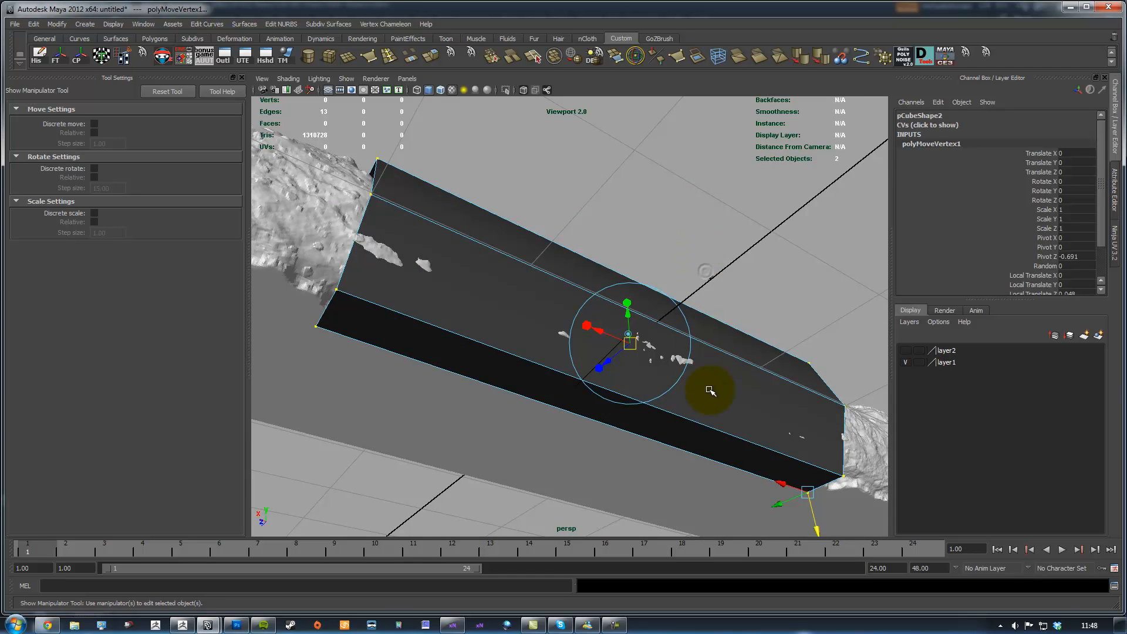
Step: Move the duplicate's middle lengthwise edge outward along world Z so the cage encloses the high-poly surface, and return to object mode
key("F10")
left_click(710, 347)
key("w")
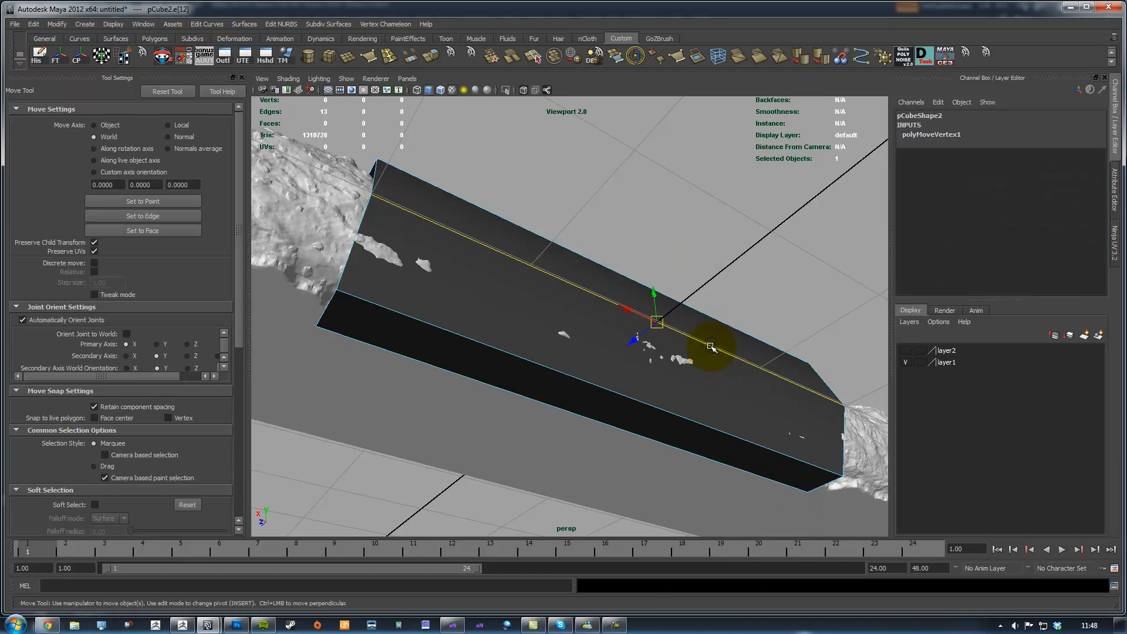
left_click_drag(634, 332, 616, 244)
right_click_drag(617, 245, 689, 238)
left_click_drag(745, 238, 686, 294, "alt")
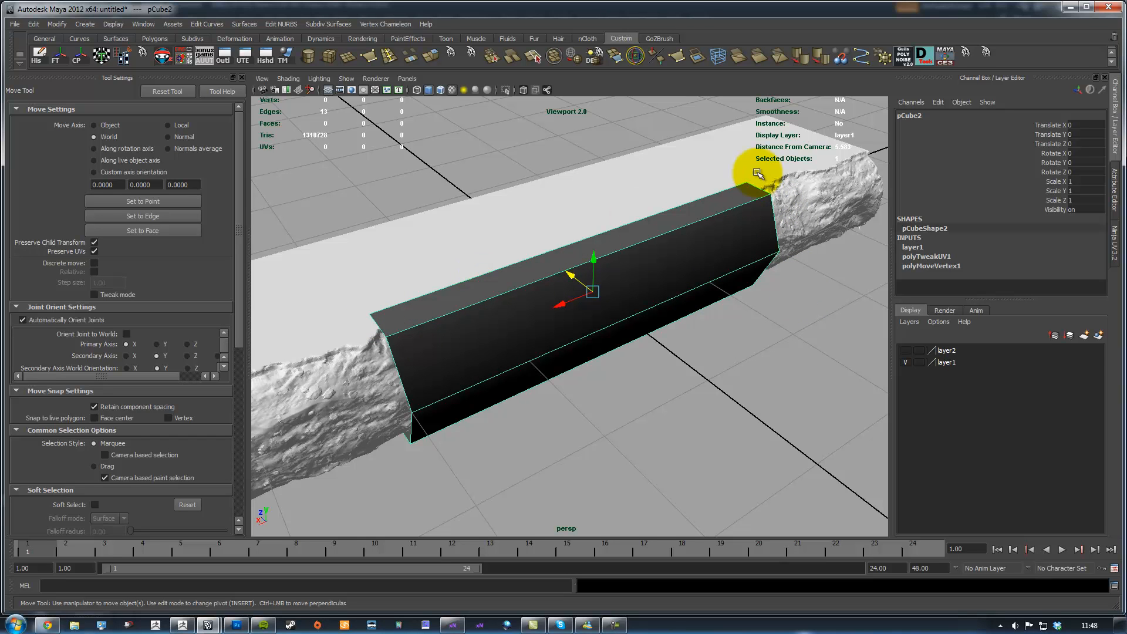
Step: Examine the CV offset values of the cage's upper back corner vertex
mouse_move(681, 214)
right_mouse_down()
mouse_move(669, 214)
mouse_move(672, 197)
right_mouse_up()
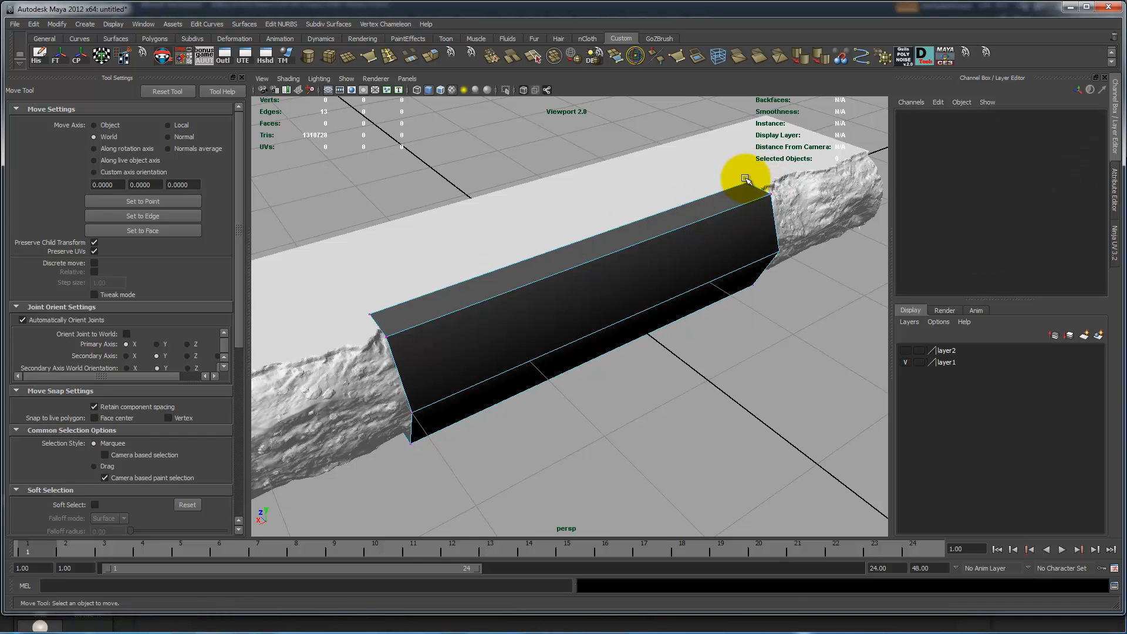
left_click(746, 183)
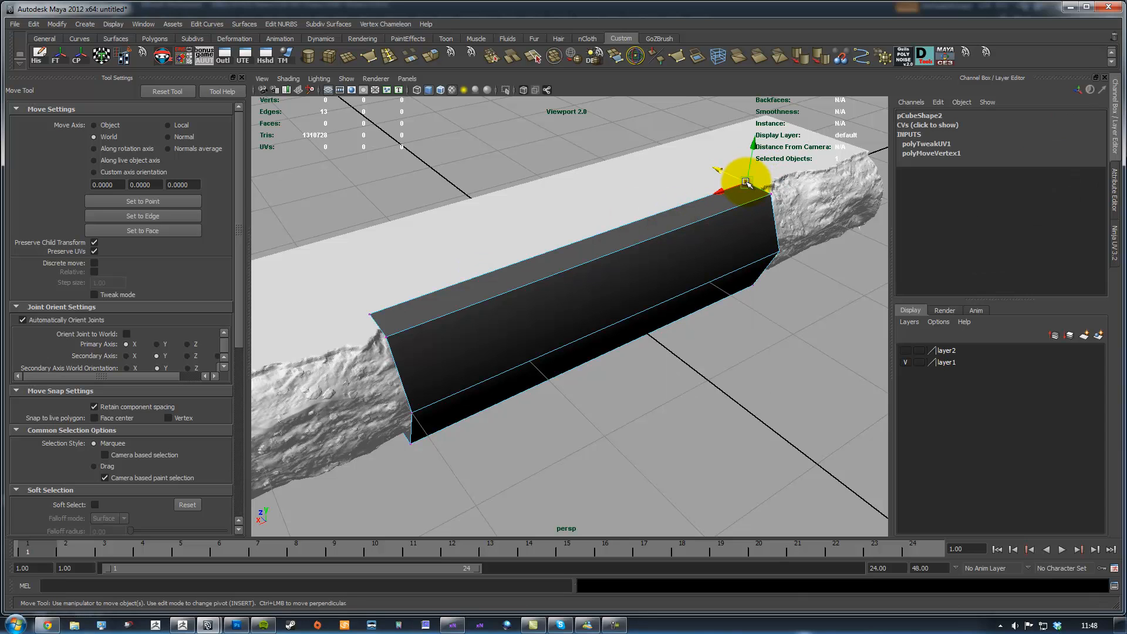
left_click(940, 125)
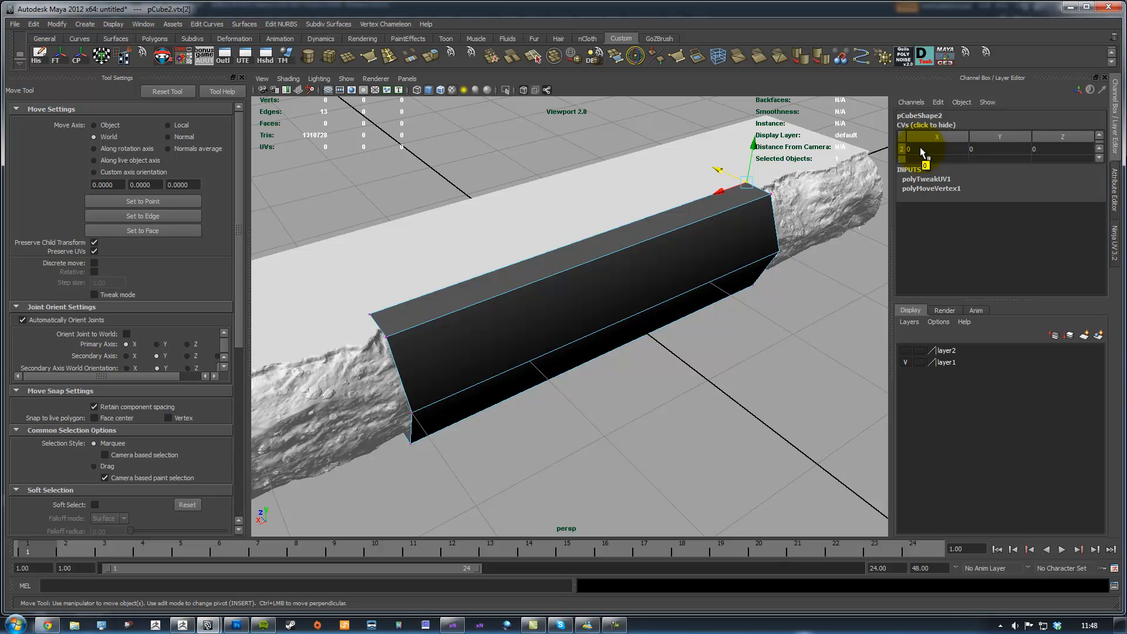
mouse_move(709, 234)
left_mouse_down("alt")
mouse_move(722, 221)
mouse_move(703, 228)
left_mouse_up("alt")
Step: Export the selected cage mesh as OBJ over the existing ConcreteDecalCage_tutorial.obj in the Lowpolys folder
right_click_drag(696, 238, 767, 233)
left_click_drag(767, 233, 761, 237, "alt")
key("ctrl+e")
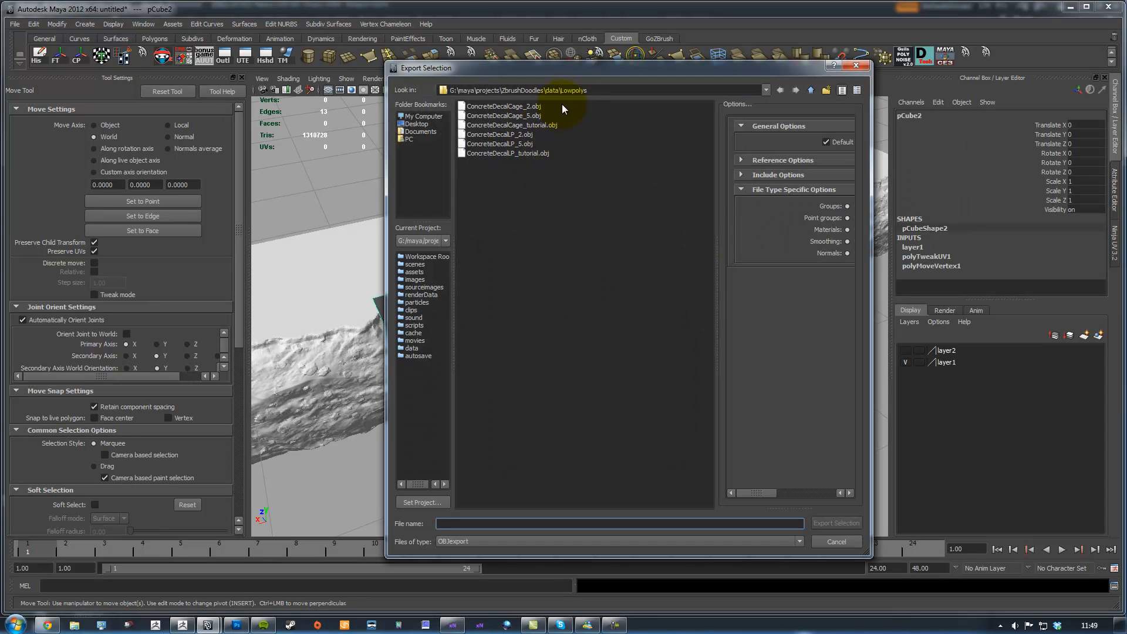
left_click(542, 126)
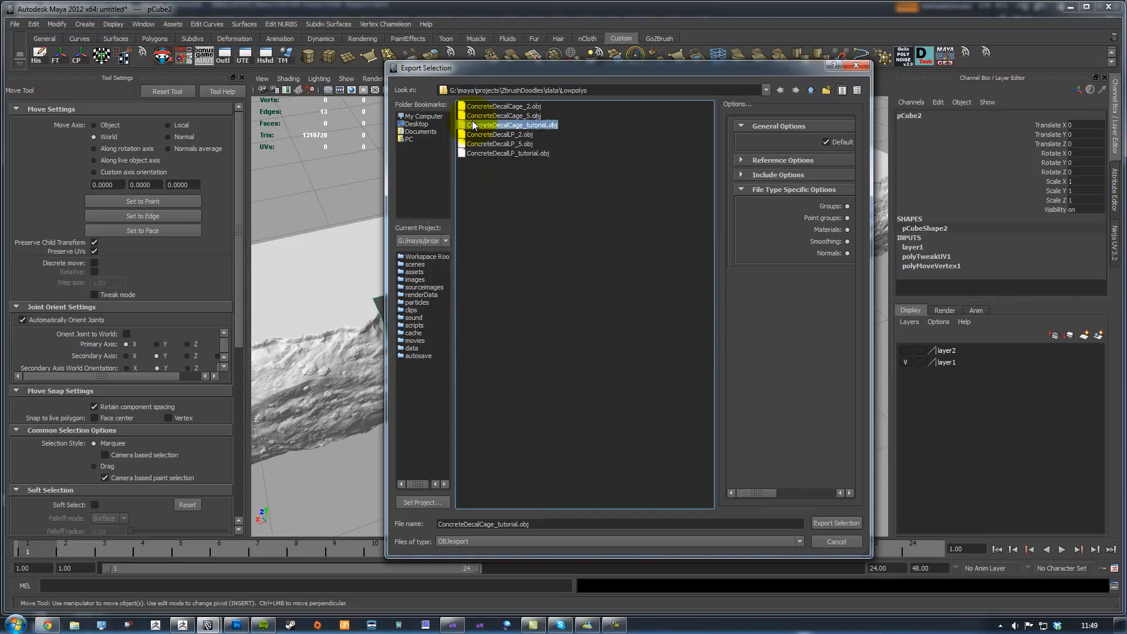
double_click(552, 129)
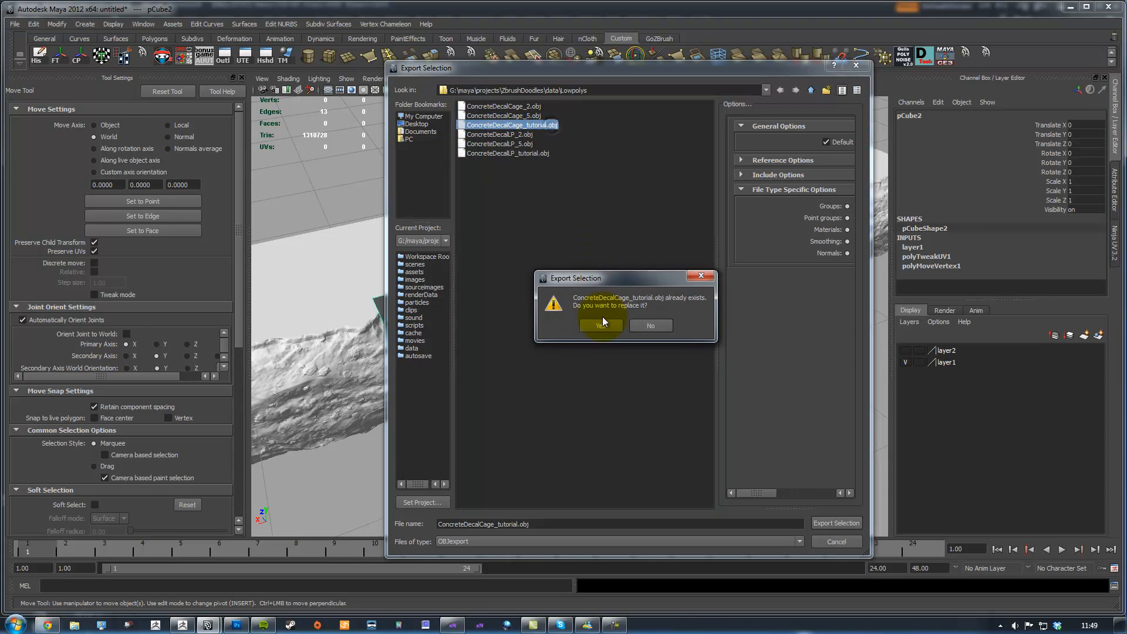
left_click(602, 317)
left_click_drag(836, 340, 812, 331, "alt")
Step: Switch to xNormal, check the output size settings, and enable Normal map and Bake highpoly's vertex colors as maps to render
left_click(454, 624)
left_click_drag(630, 170, 603, 145)
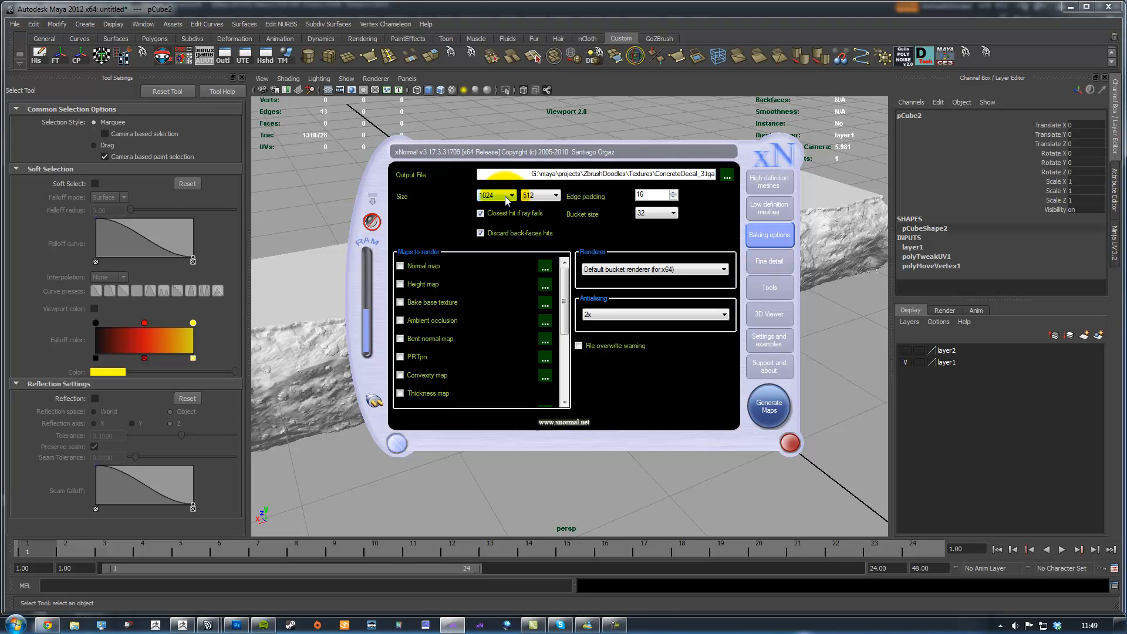
left_click_drag(515, 154, 514, 112)
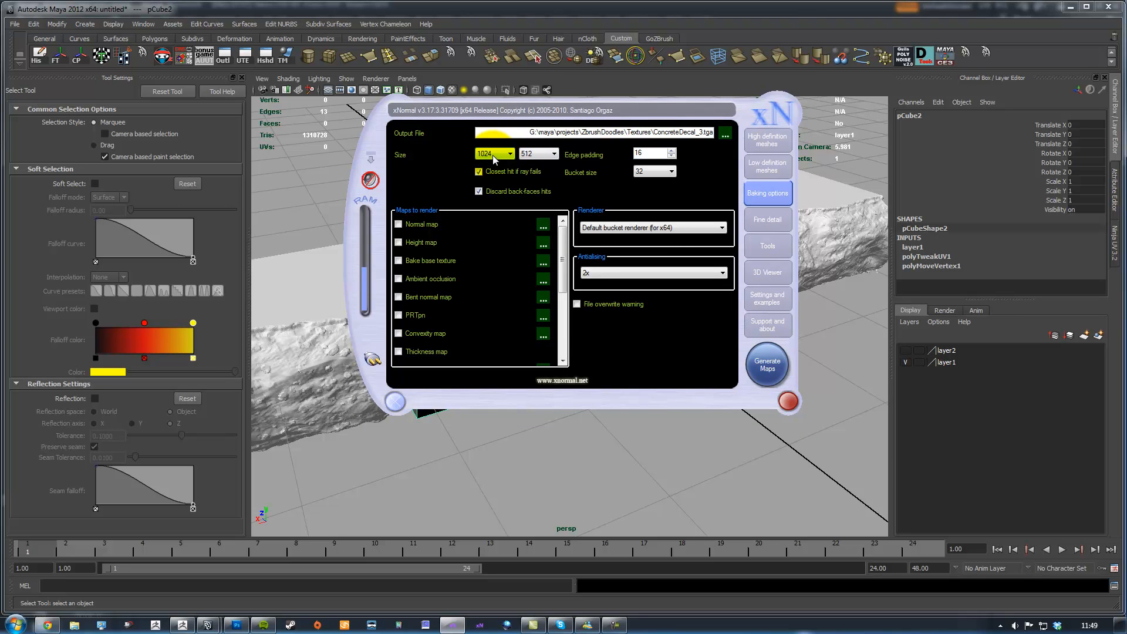
left_click(549, 156)
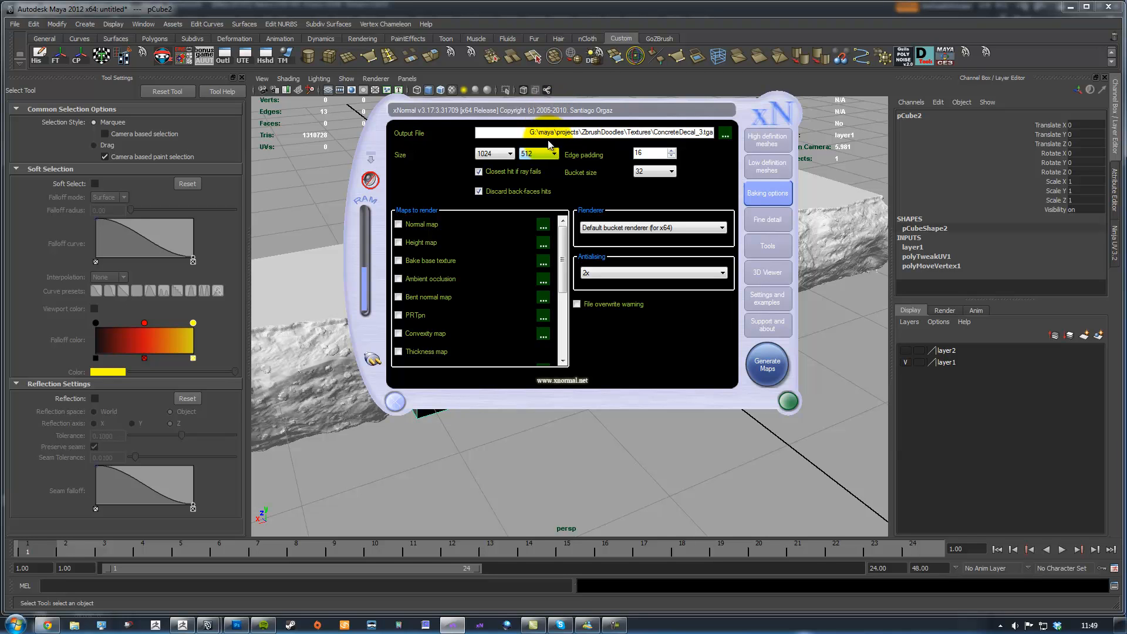
left_click_drag(551, 111, 559, 159)
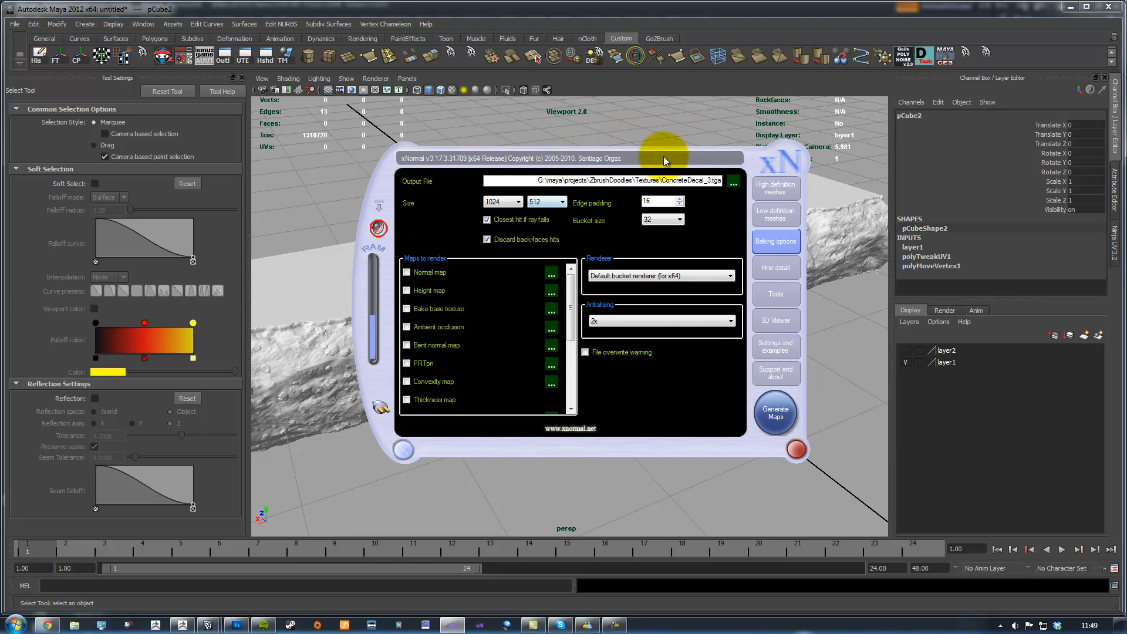
left_click_drag(661, 156, 653, 125)
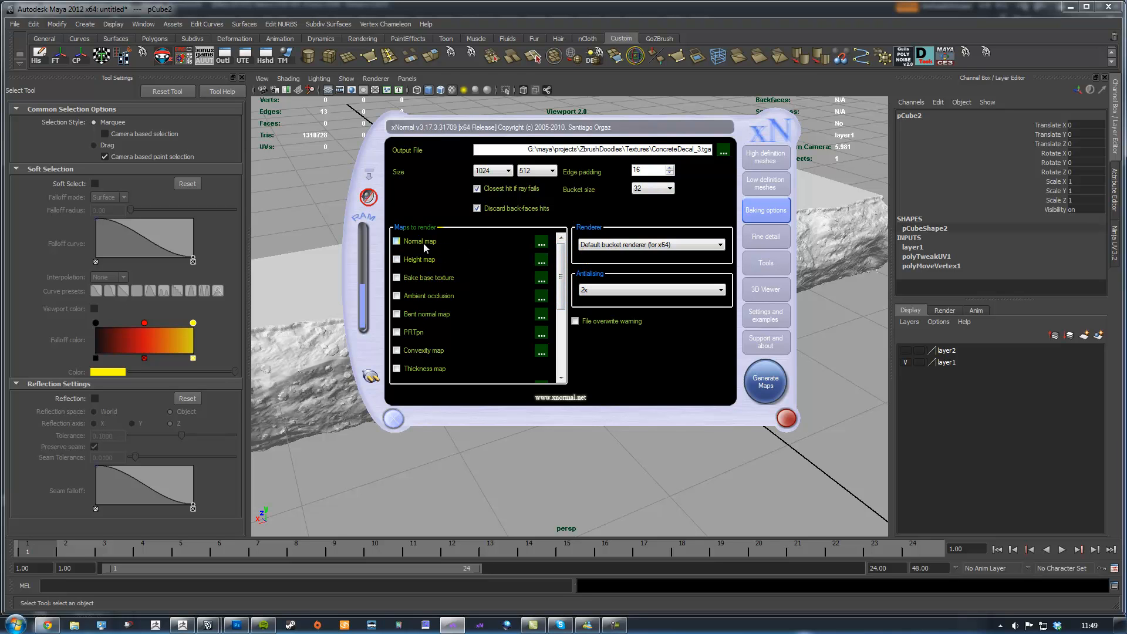
left_click_drag(564, 281, 565, 350)
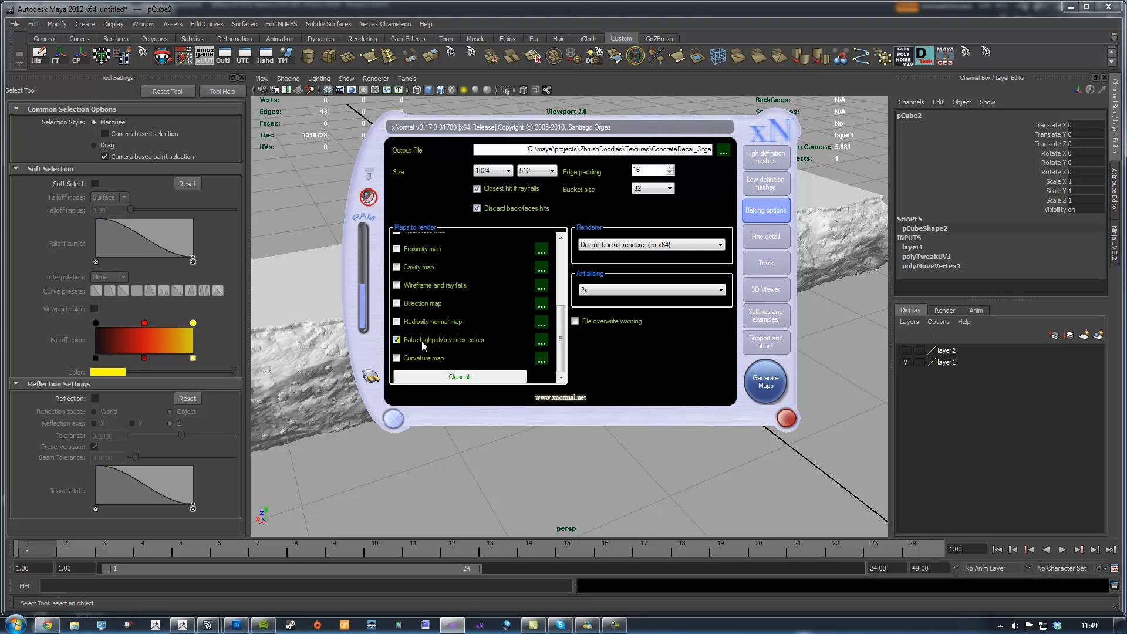
scroll(505, 317, "up", 5)
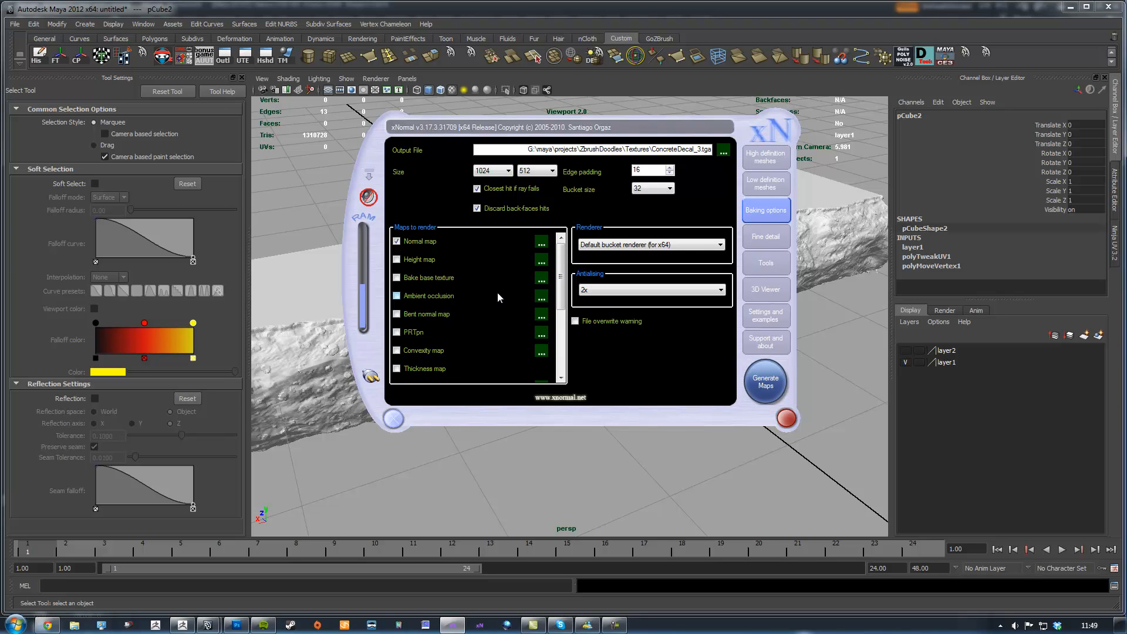
Step: Examine the Normal map's swizzle coordinate options, including the choices for the Y axis
left_click(541, 241)
left_click_drag(637, 256, 617, 287)
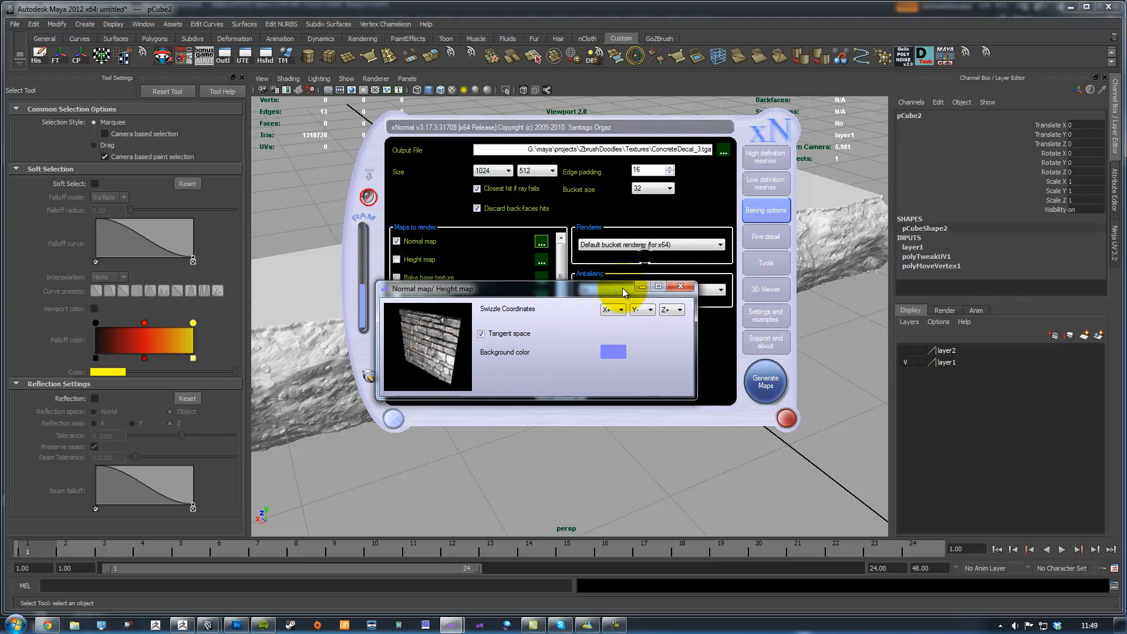
left_click(654, 311)
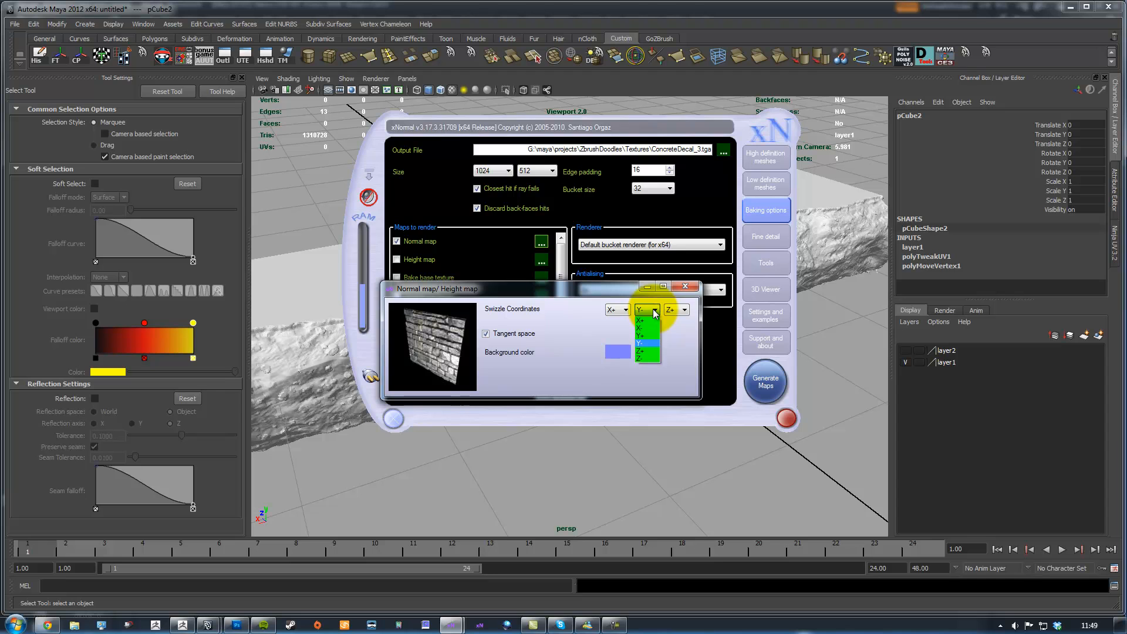
left_click(652, 311)
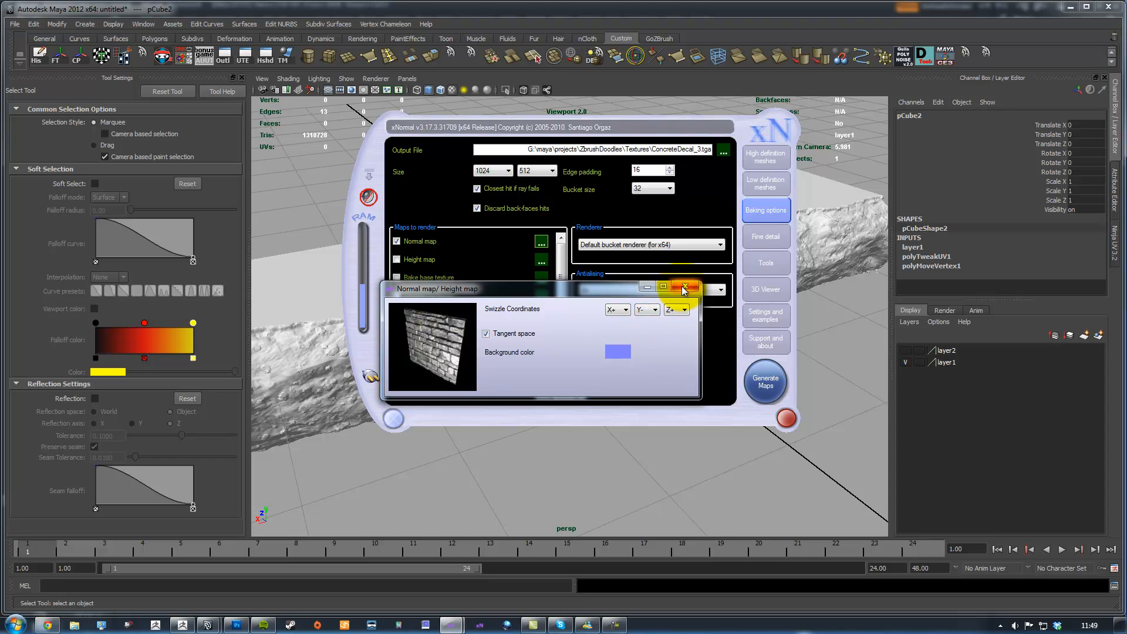
left_click(684, 287)
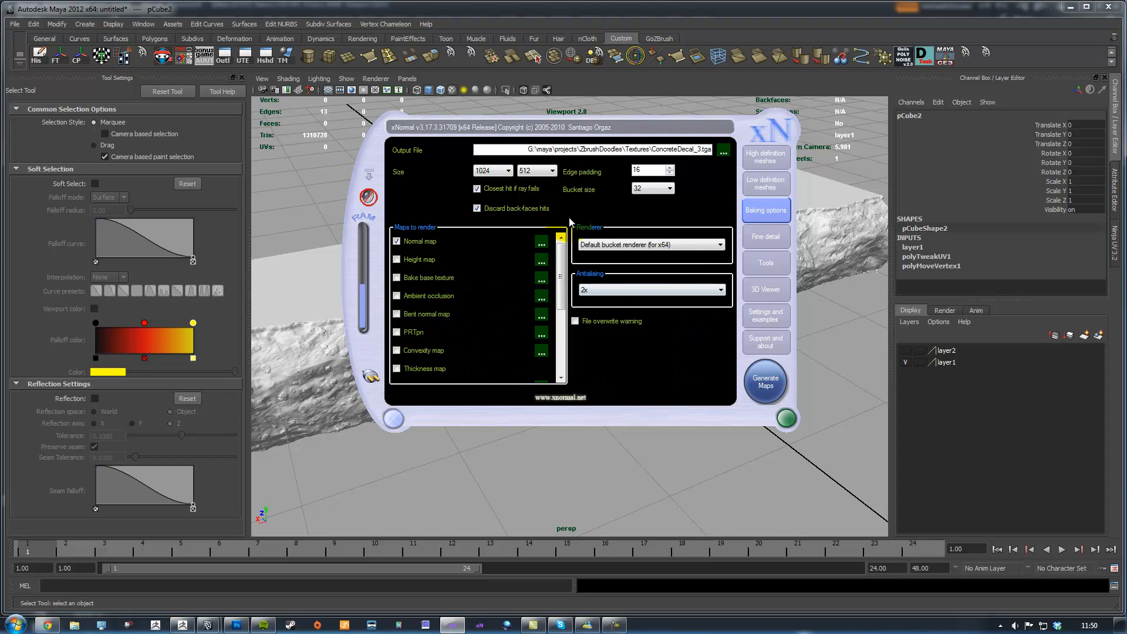
Step: Turn off Discard back-faces hits and generate the normal and vertex color maps, moving the preview aside
left_click(536, 209)
left_click_drag(647, 127, 629, 101)
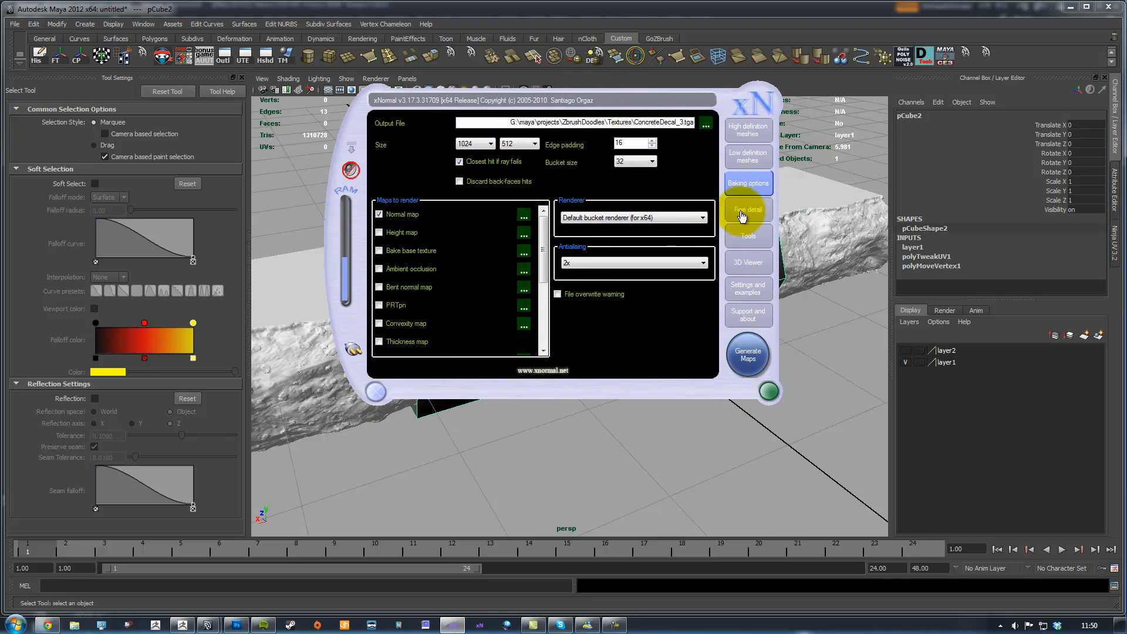
left_click(751, 355)
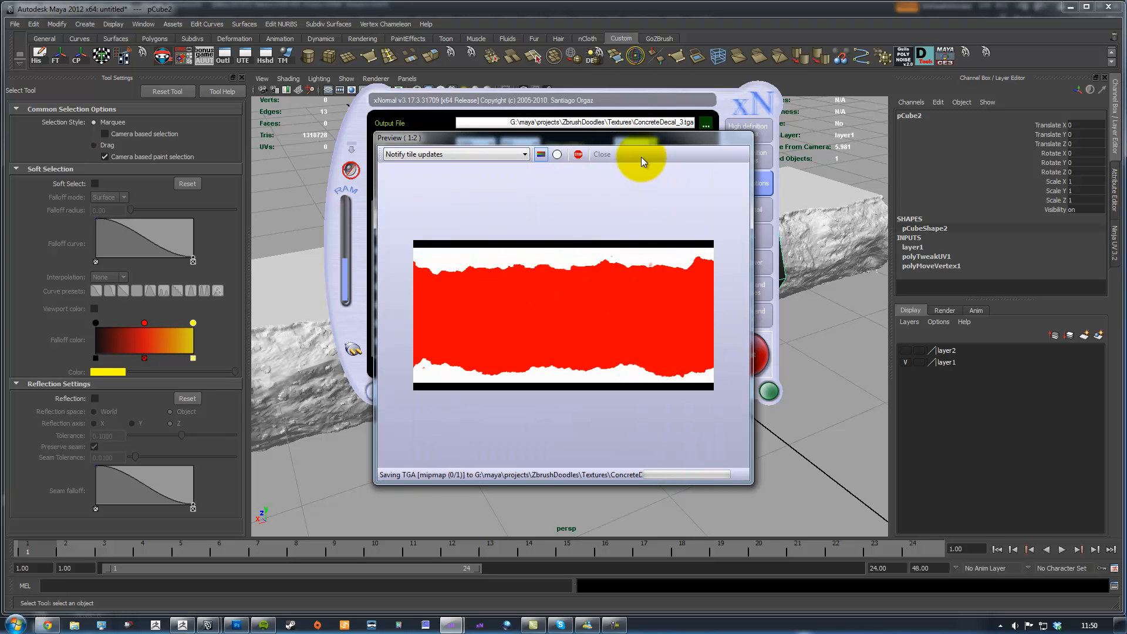
left_click_drag(638, 139, 982, 114)
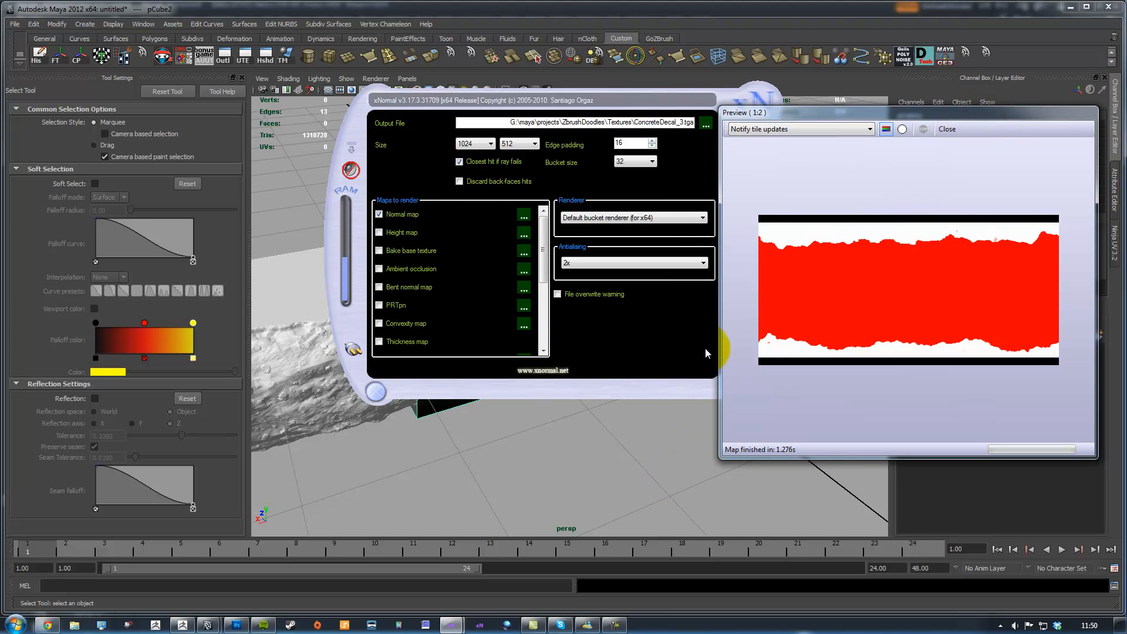
left_click_drag(675, 100, 709, 101)
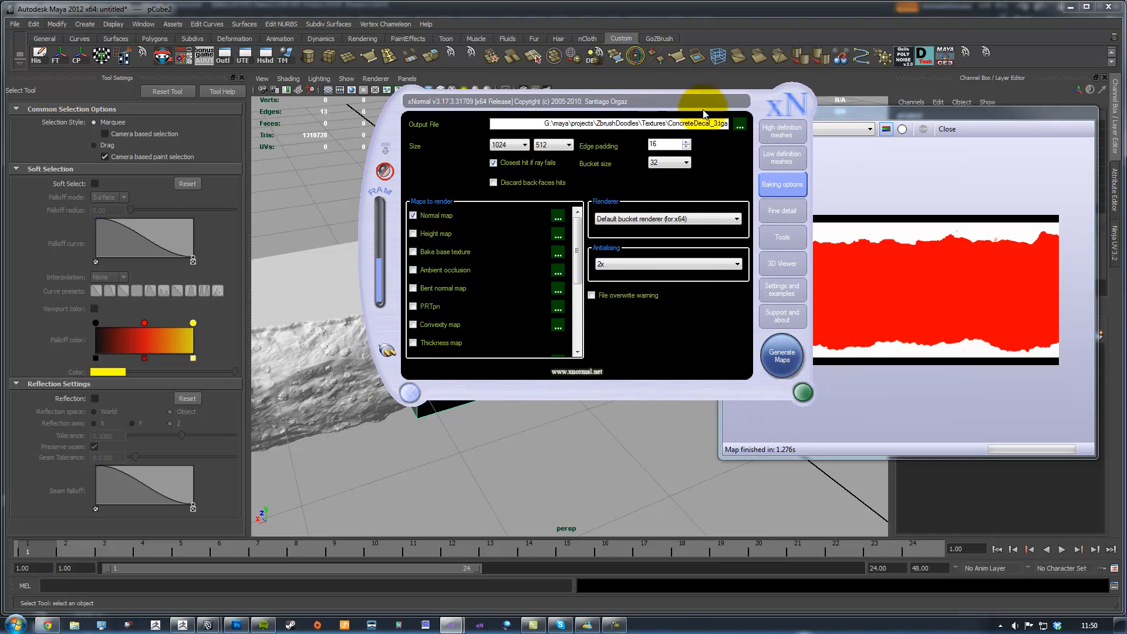
Step: Exclude Normal map and Bake highpoly's vertex colors from the maps to render and enable Ambient occlusion instead
left_click(450, 217)
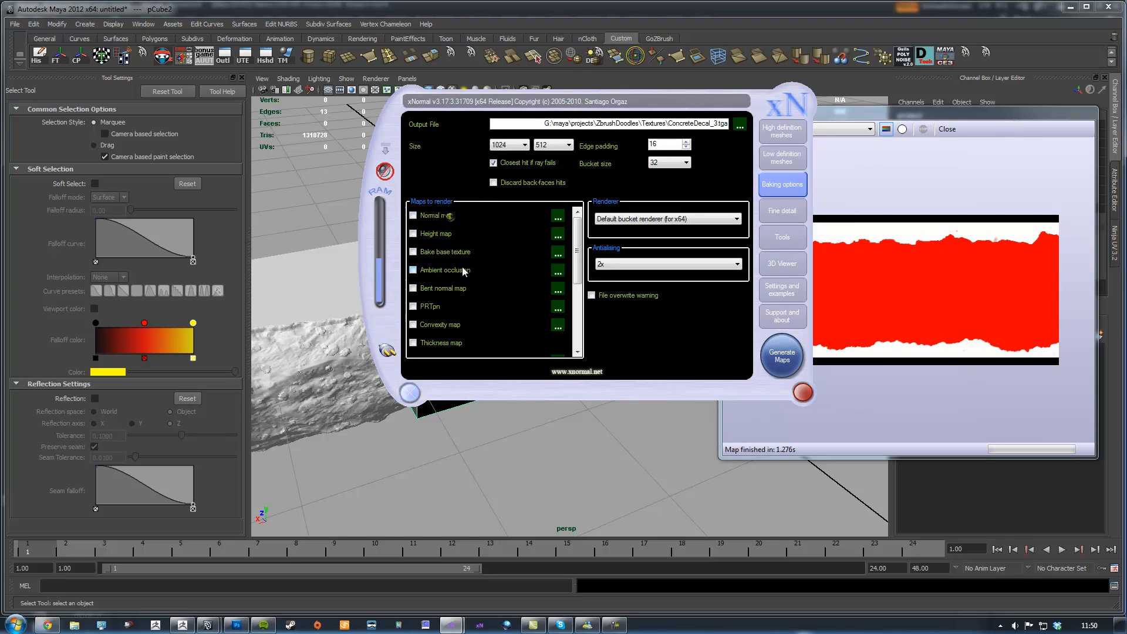
scroll(456, 293, "down", 3)
scroll(456, 316, "up", 3)
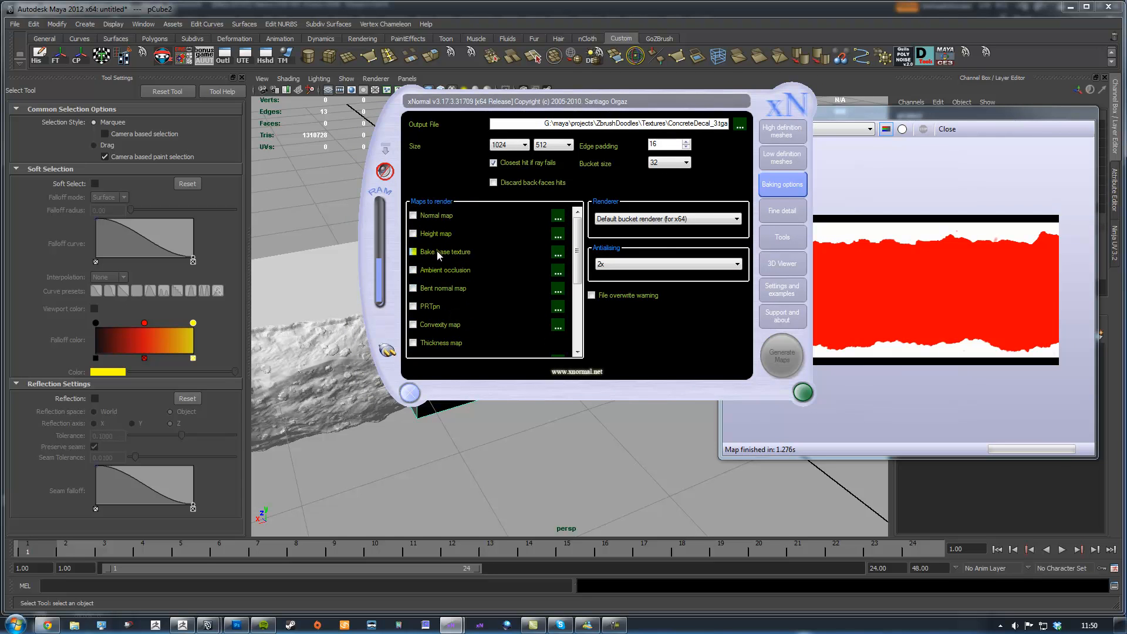
left_click(457, 271)
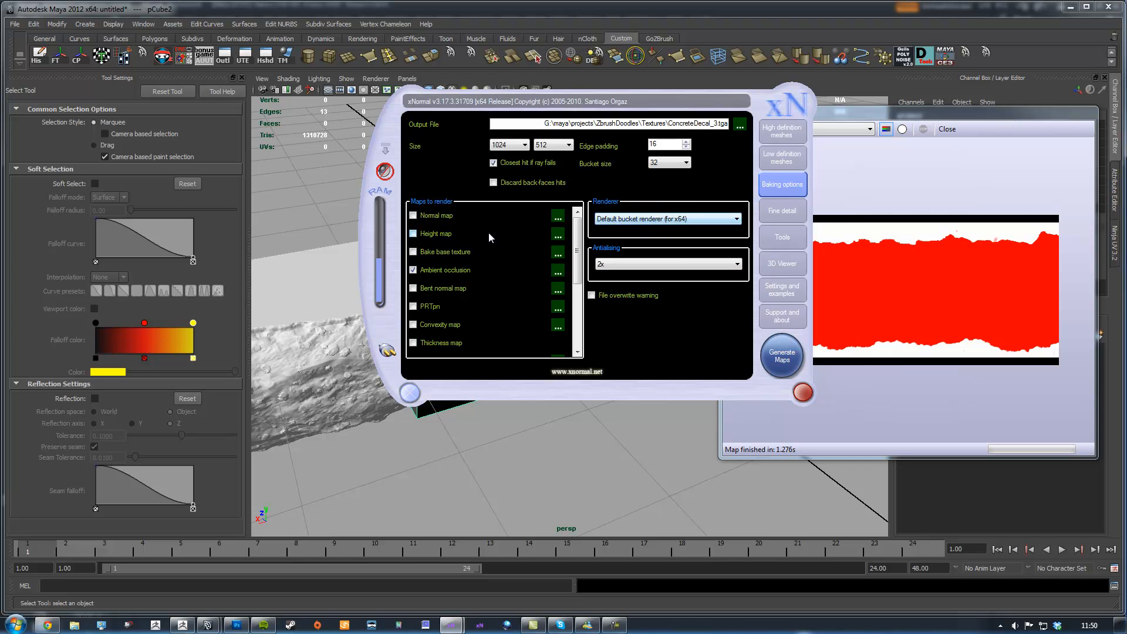
Step: Switch the renderer to Optix/CUDA renderer (alpha,experimental)
left_click(668, 218)
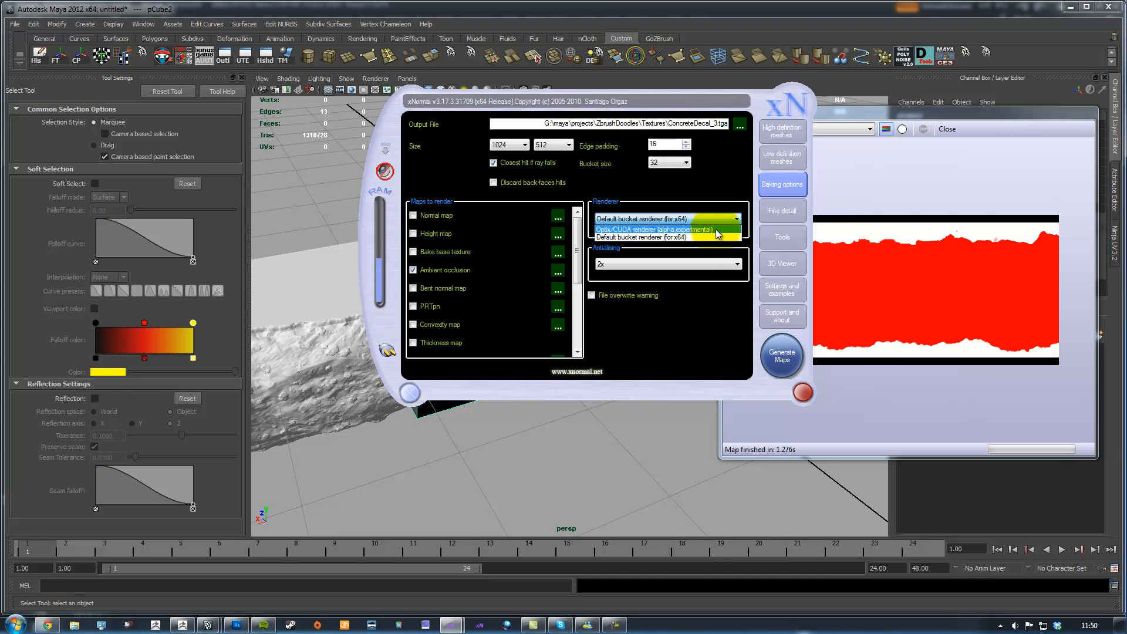
left_click(716, 228)
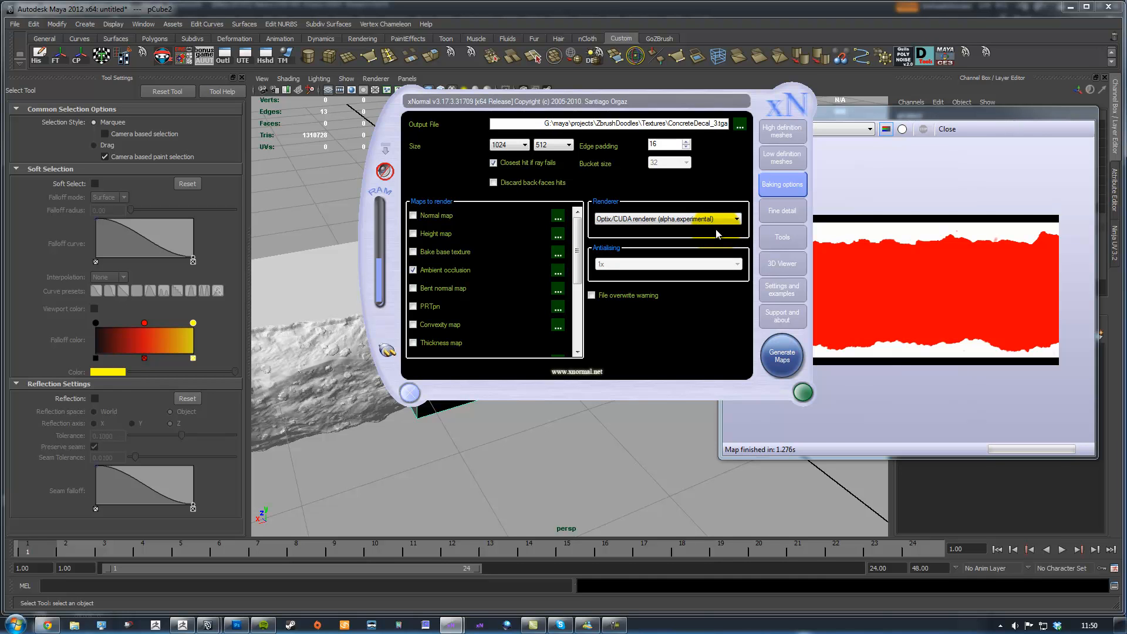
left_click_drag(588, 94, 573, 84)
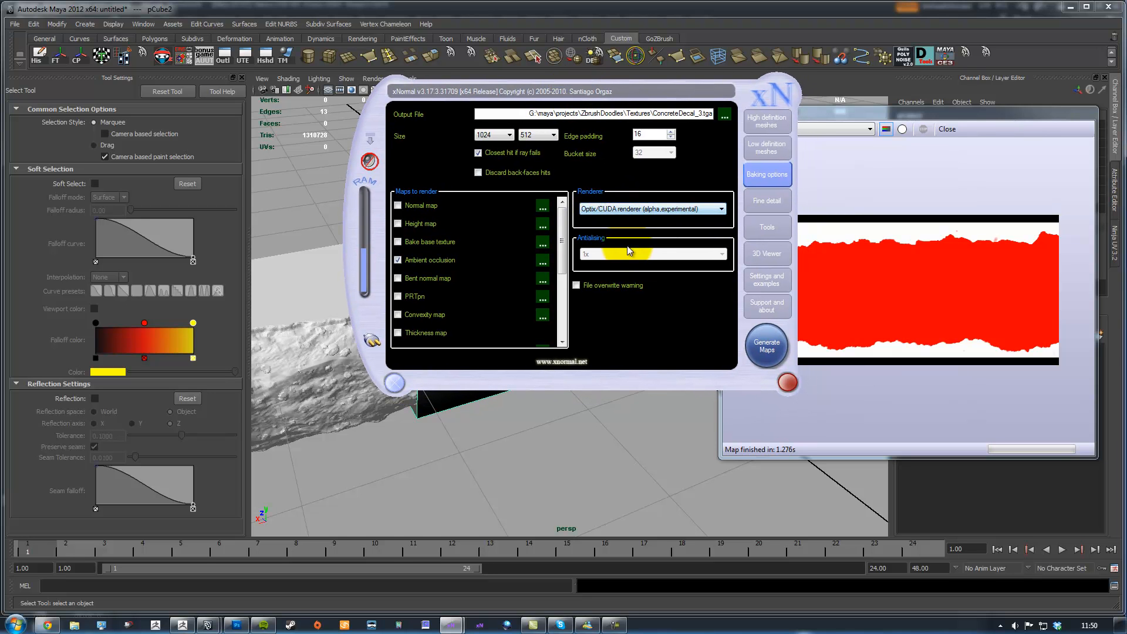
Step: Set the output map size to 2048 by 1024
left_click(509, 136)
left_click(483, 199)
left_click(531, 135)
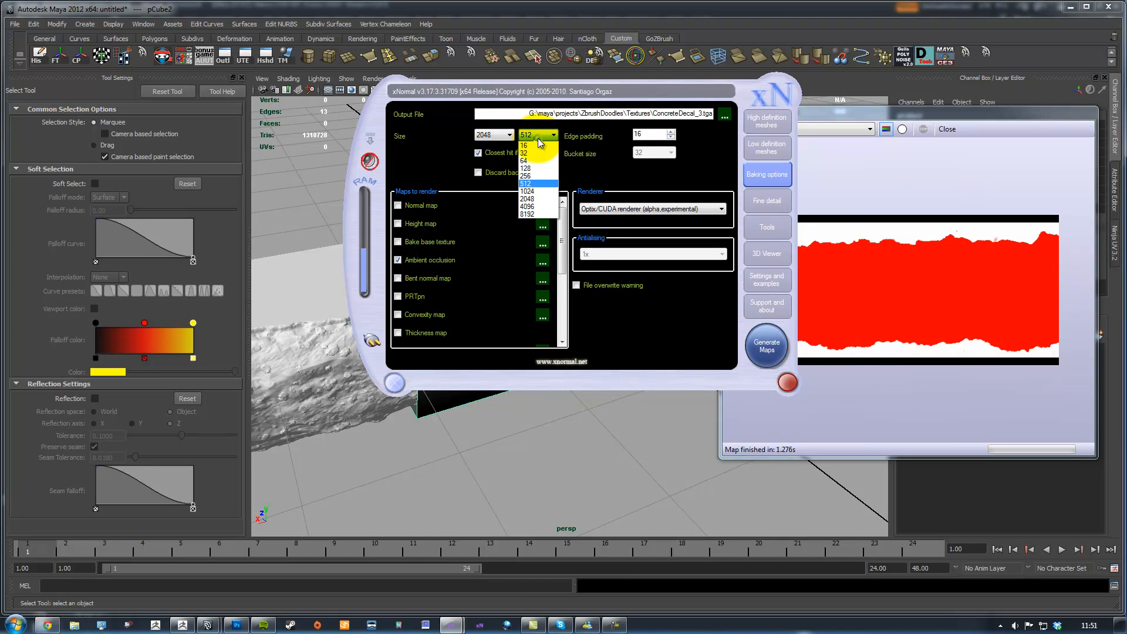
left_click(540, 190)
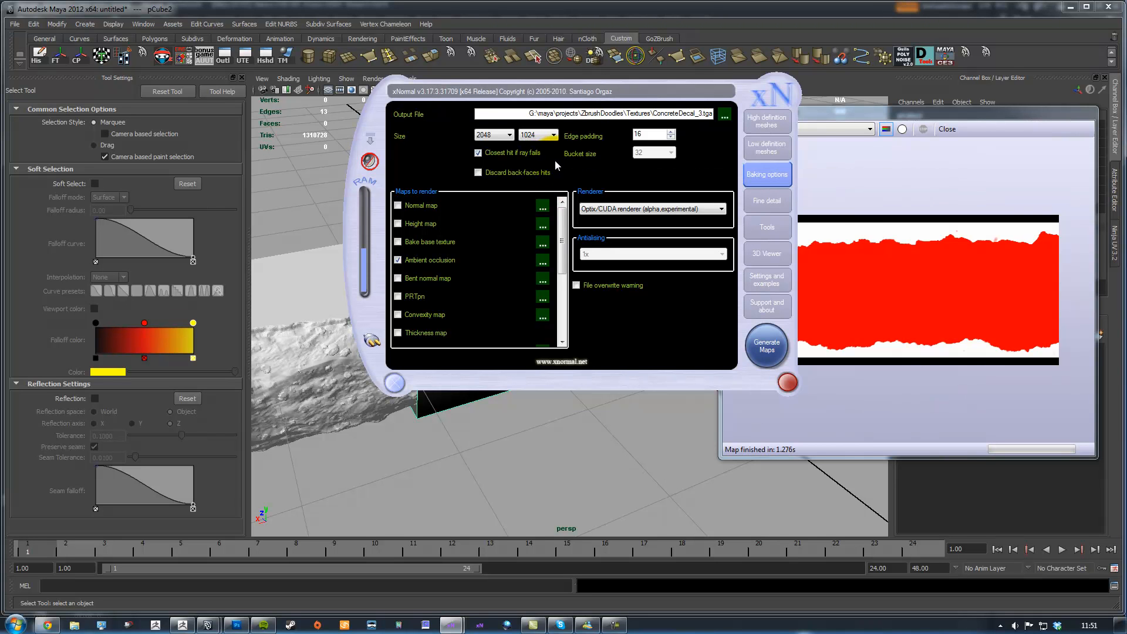
left_click_drag(563, 90, 588, 113)
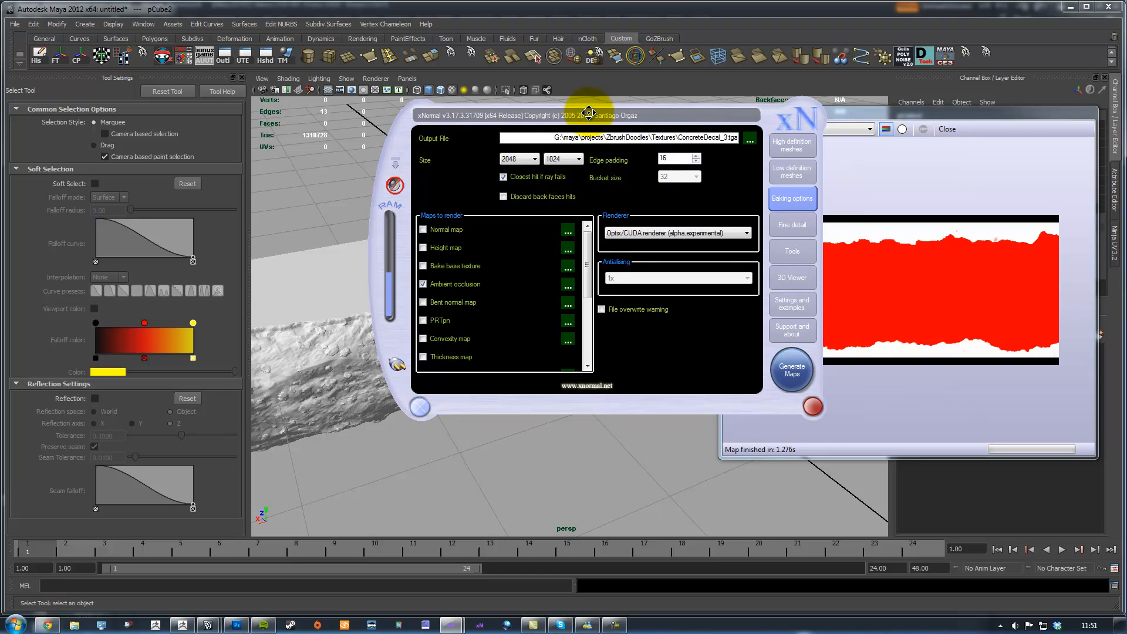
left_click(585, 236)
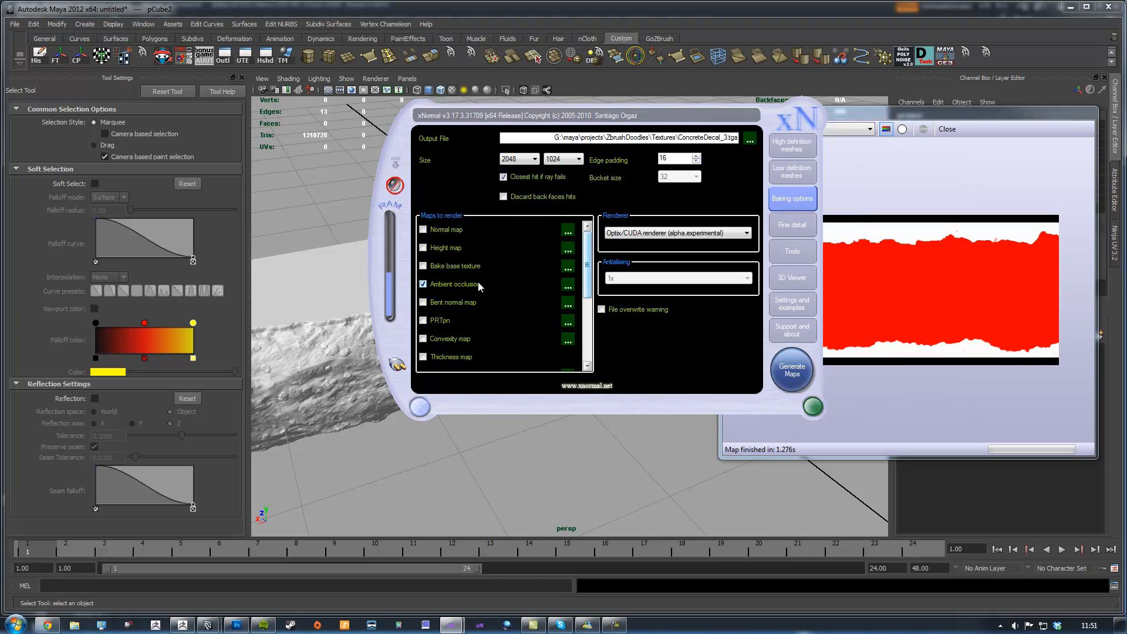
left_click(655, 234)
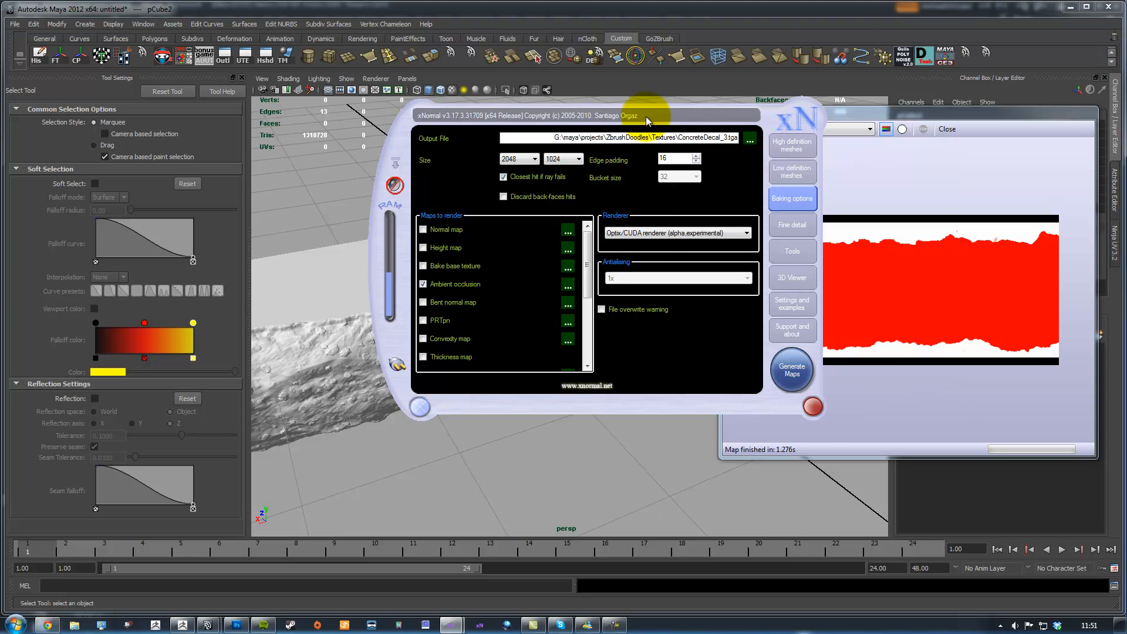
left_click_drag(646, 117, 630, 110)
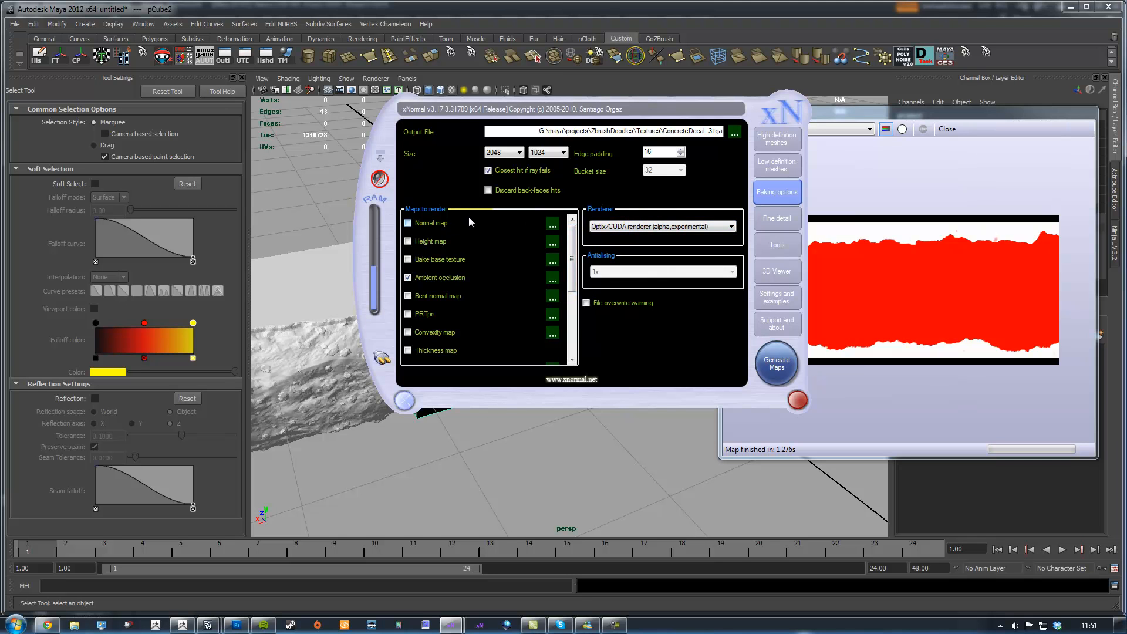
left_click_drag(695, 108, 601, 90)
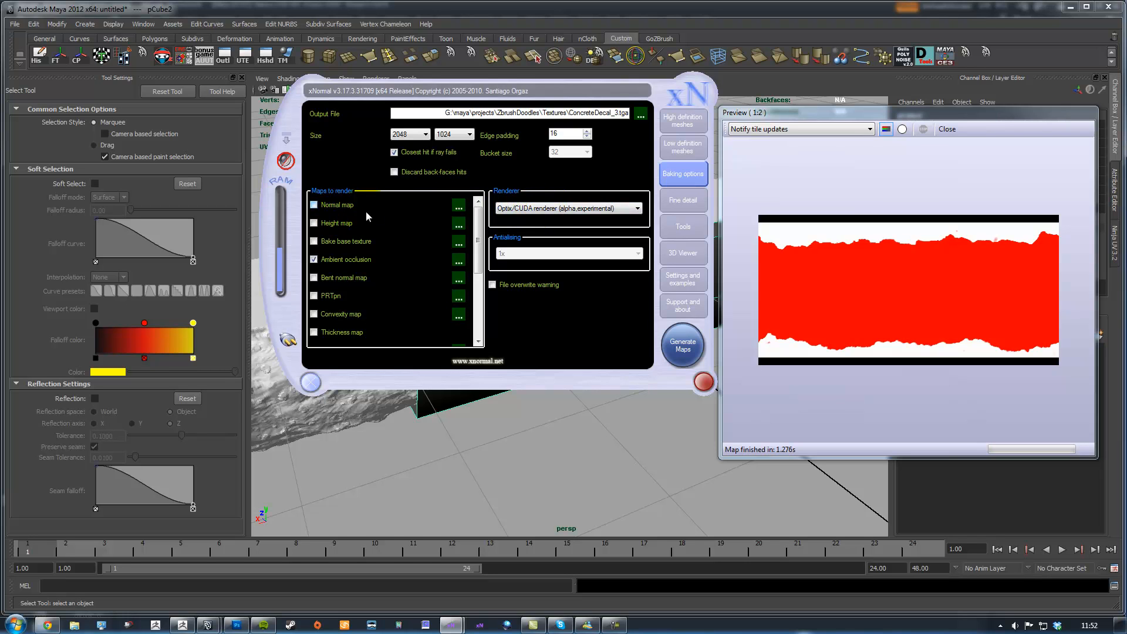
left_click(566, 208)
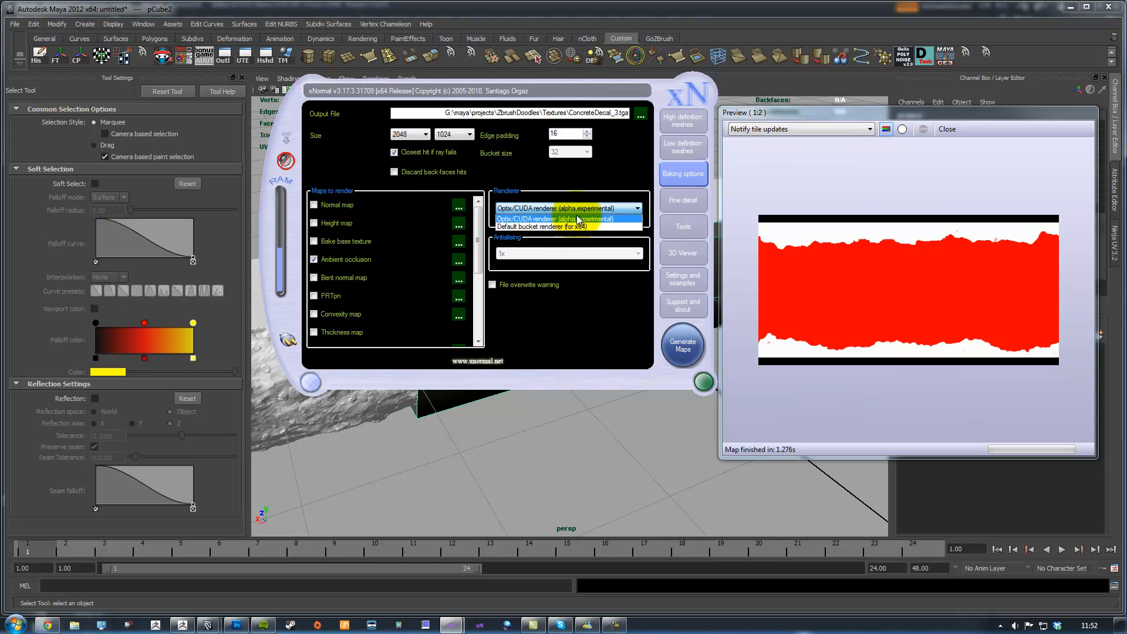
left_click(577, 210)
Step: Generate the ambient occlusion map and arrange the baking options and preview windows side by side
left_click_drag(524, 86, 573, 54)
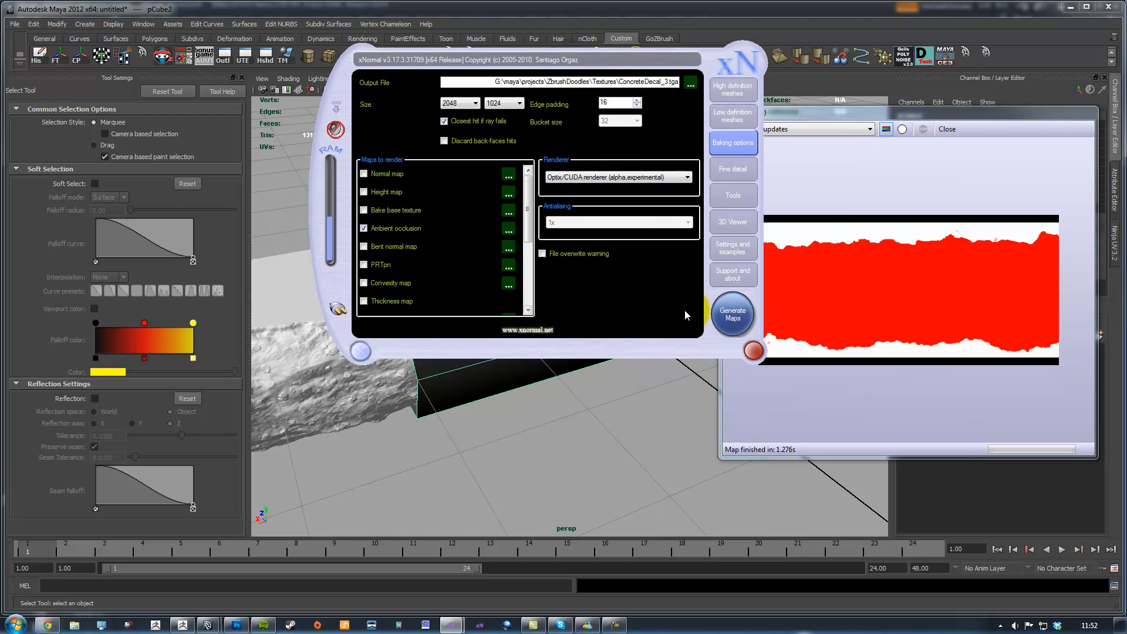
left_click(728, 319)
left_click(815, 114)
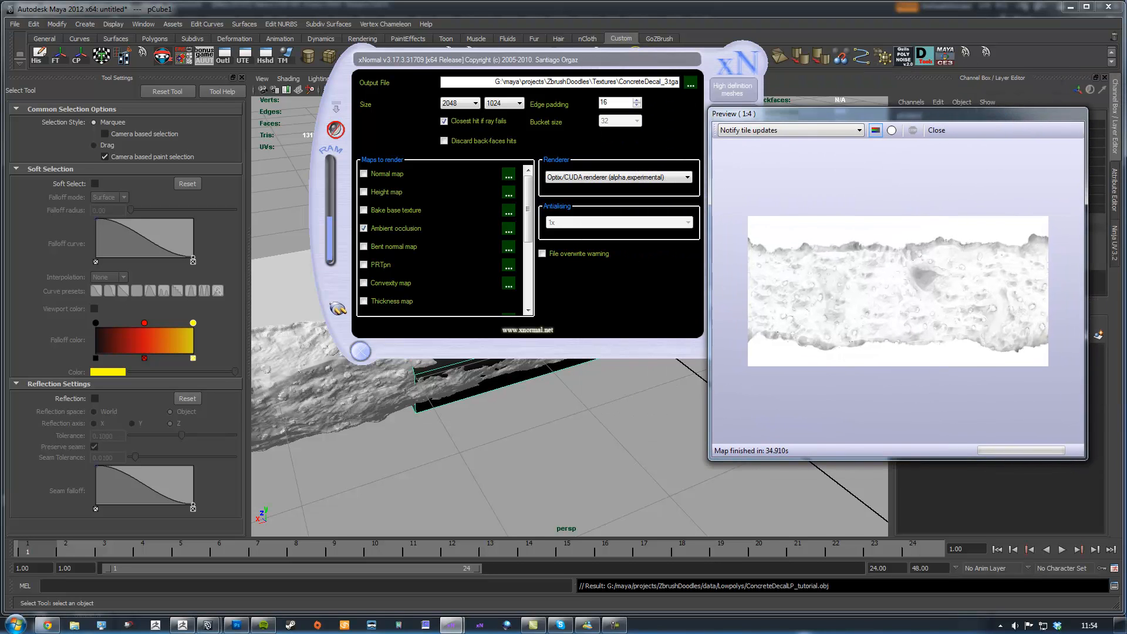
left_click_drag(898, 114, 886, 92)
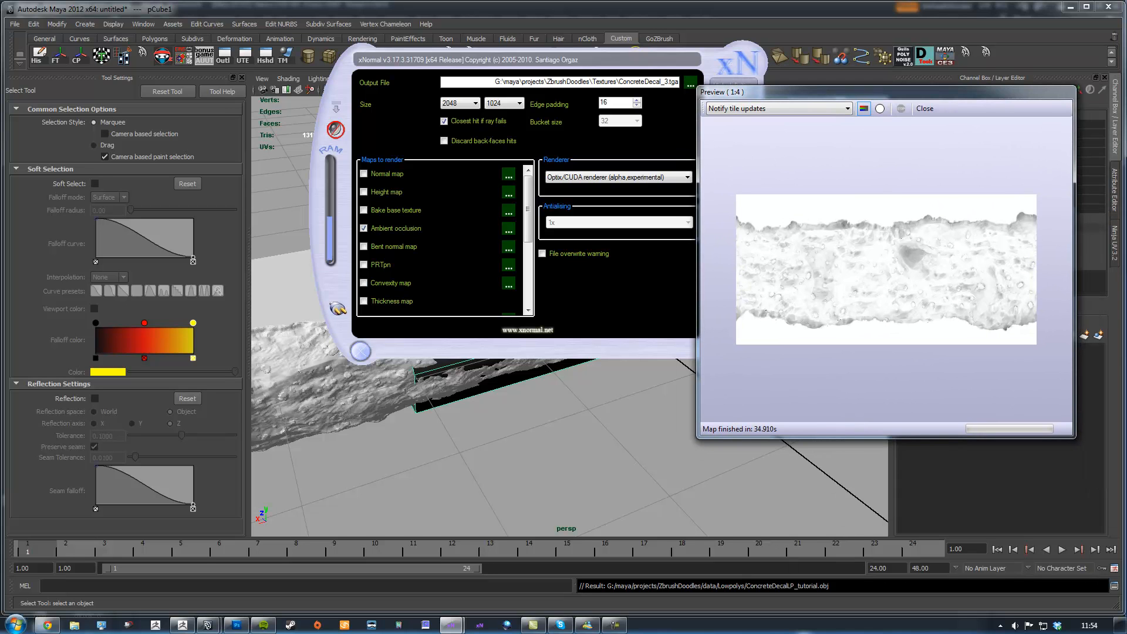
left_click_drag(528, 60, 440, 54)
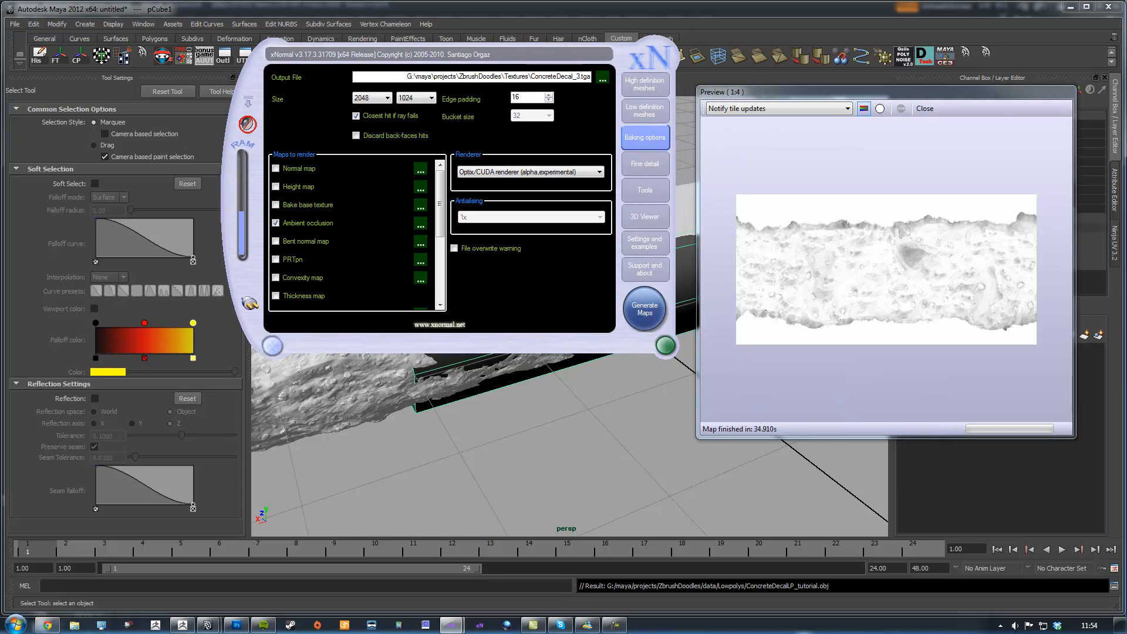
left_click(886, 92)
left_click_drag(886, 92, 889, 82)
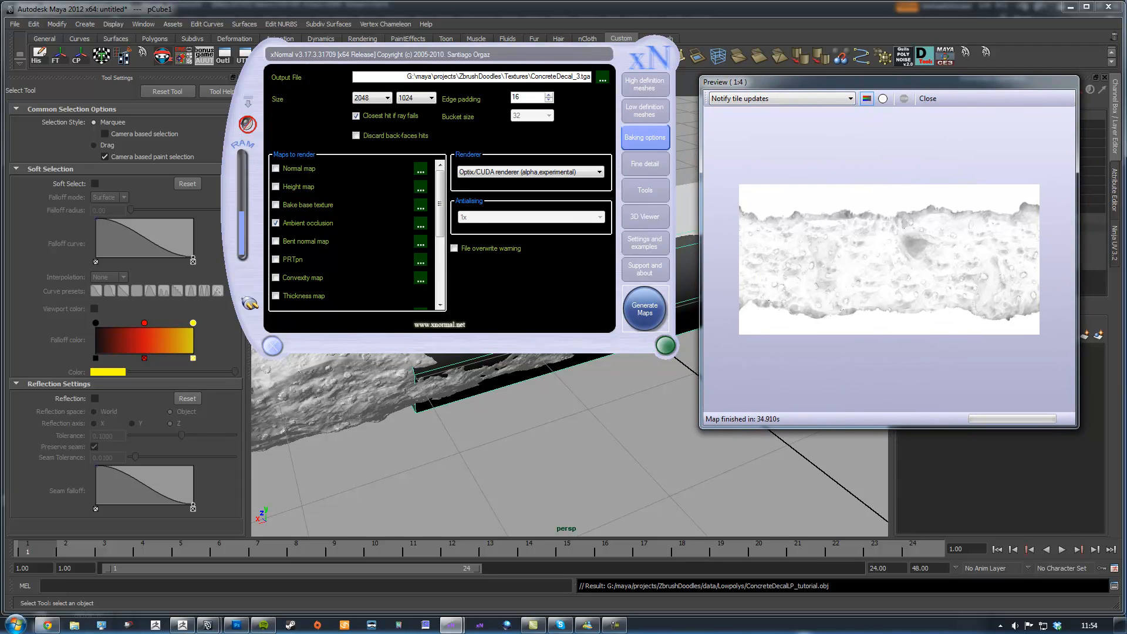